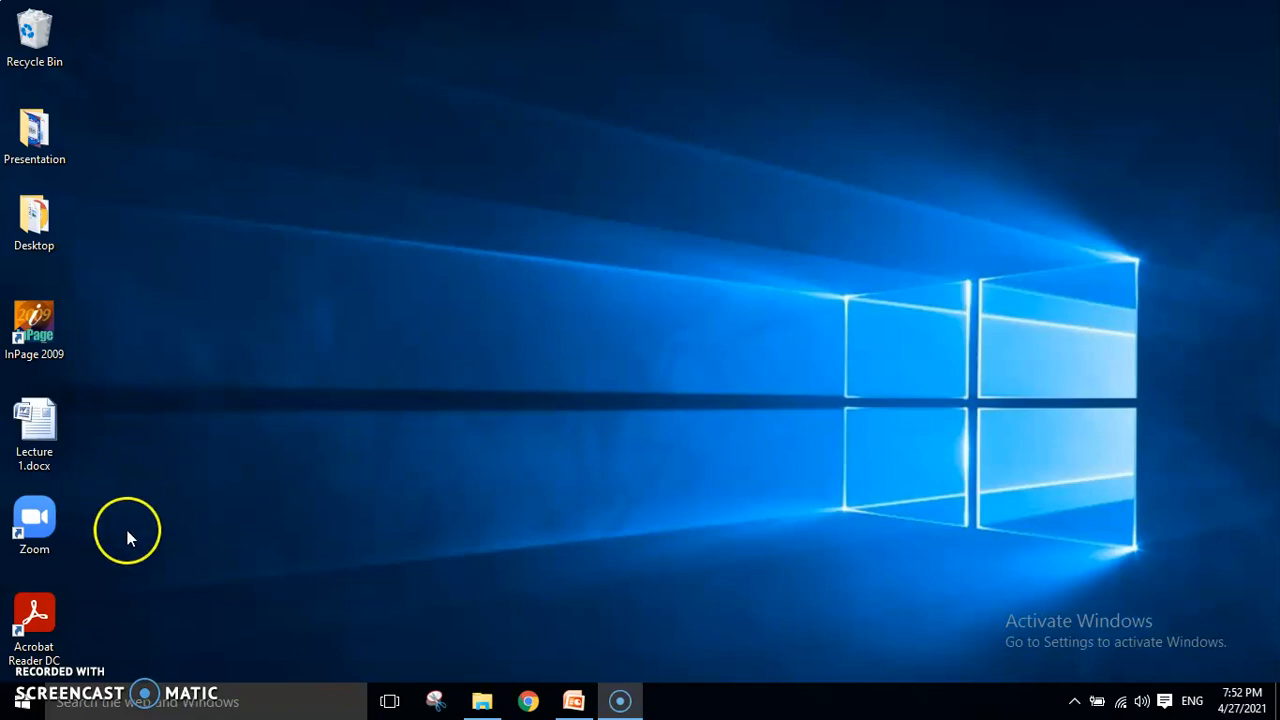
Step: Launch Zoom from the desktop and start scheduling a new meeting
double_click(18, 543)
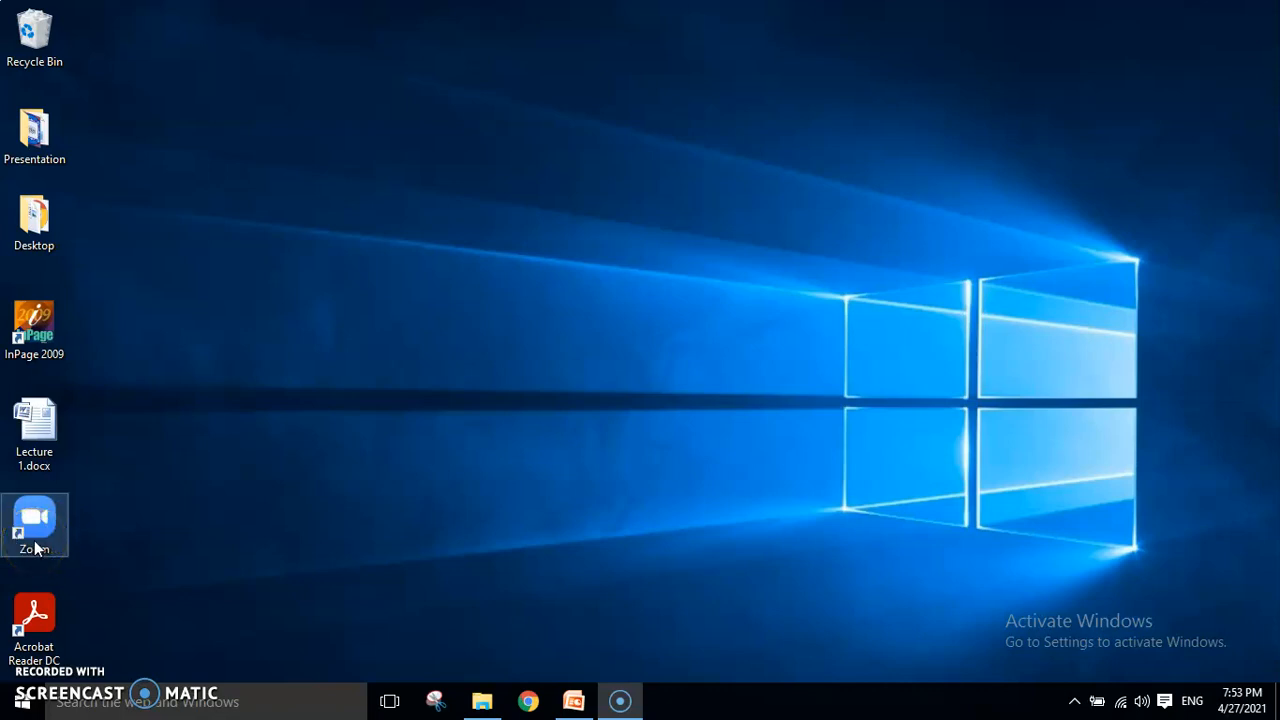
double_click(36, 541)
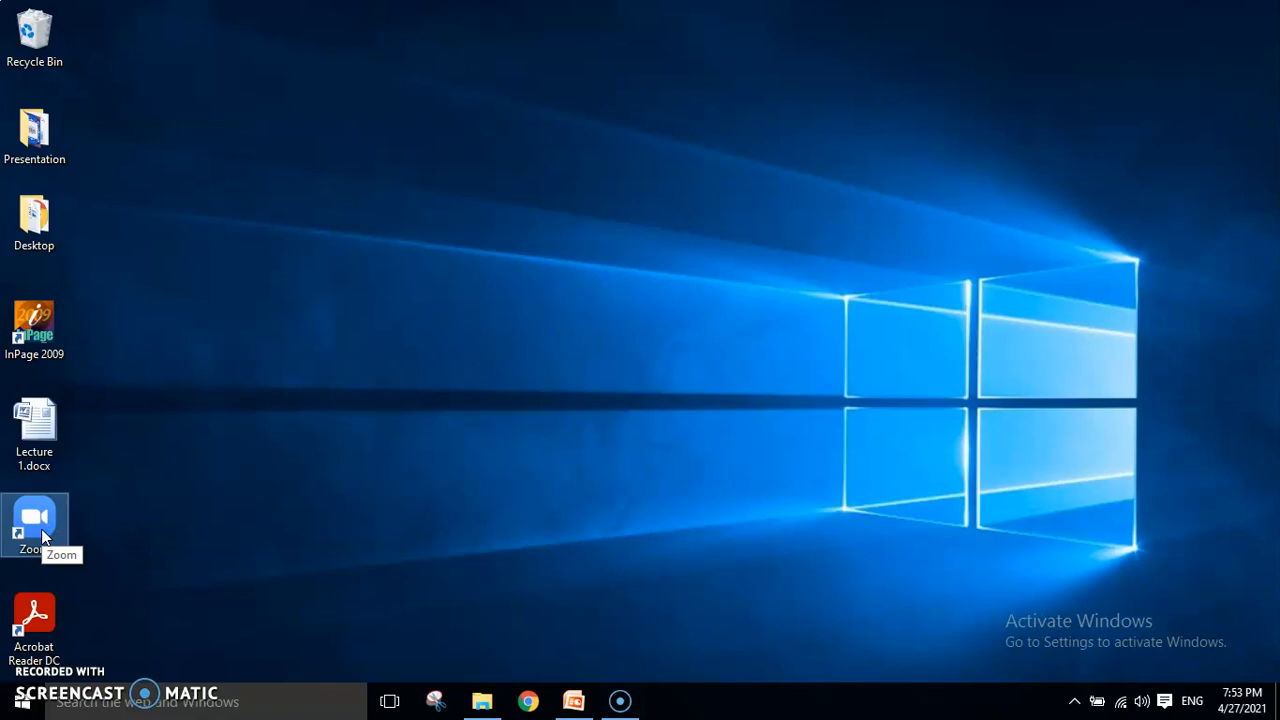
double_click(40, 537)
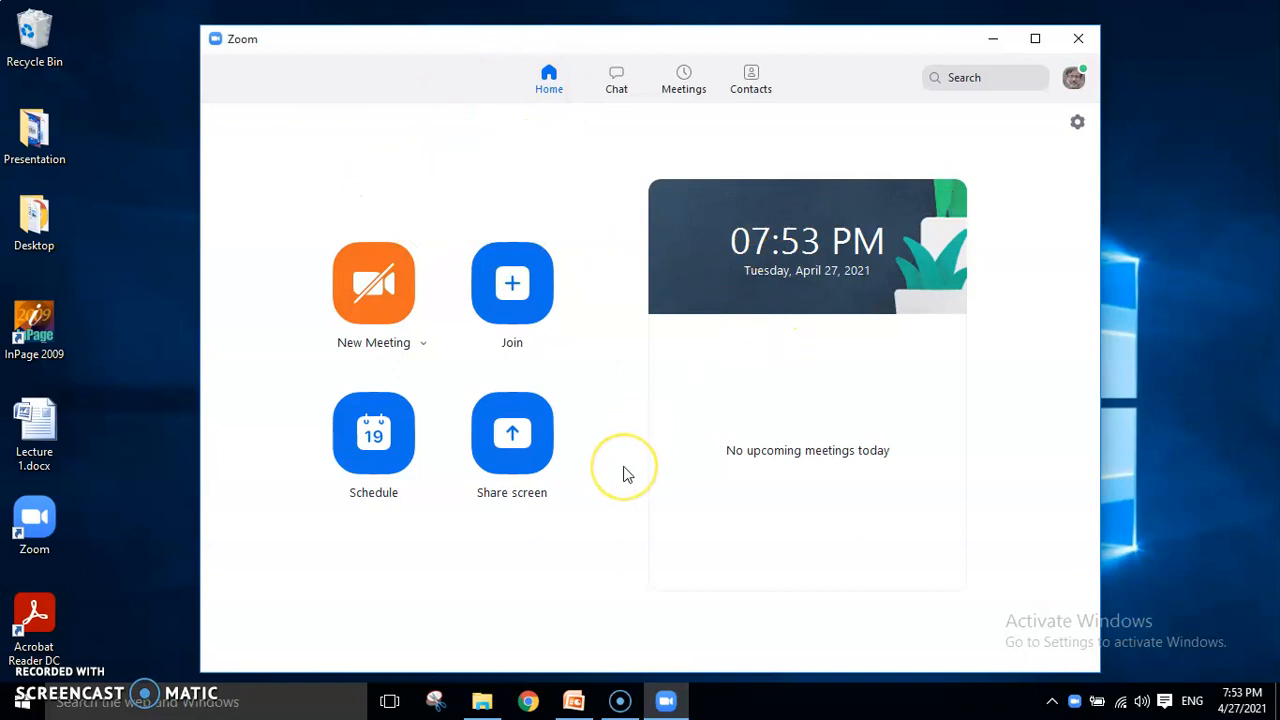
click(374, 450)
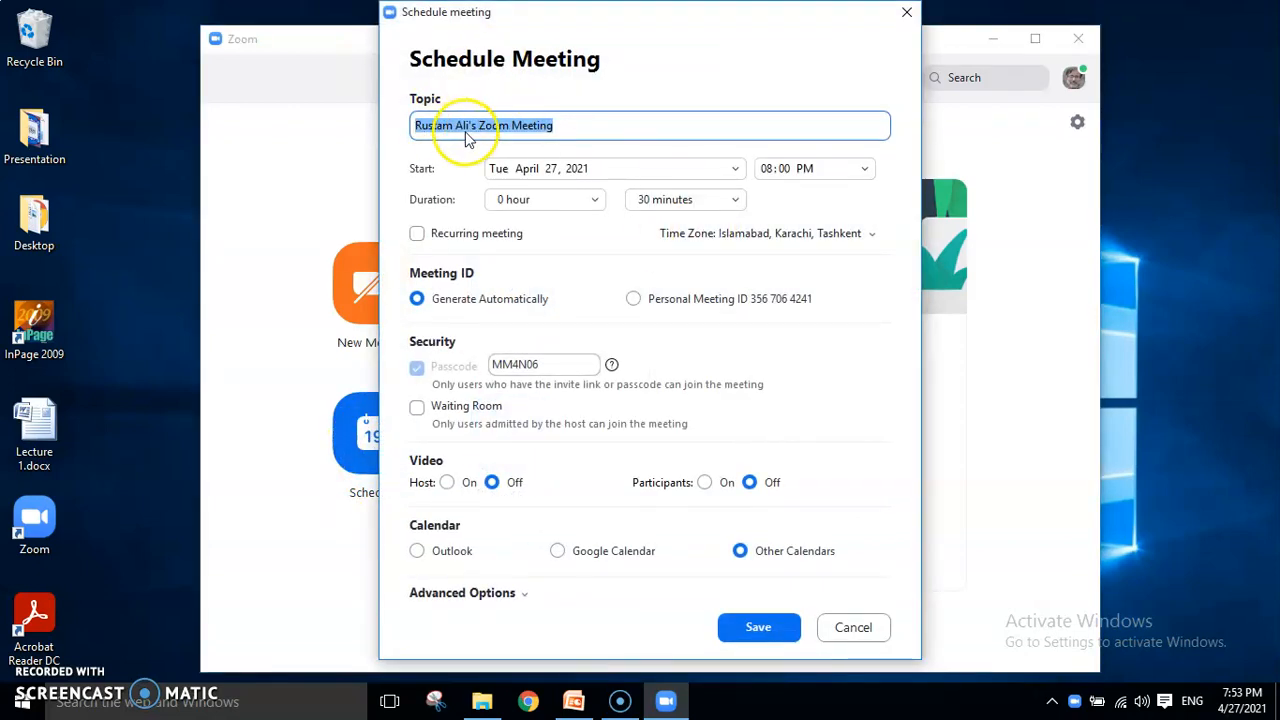
Step: Replace the default meeting topic with "Teaching pronunciation"
click(567, 130)
key(BackSpace)
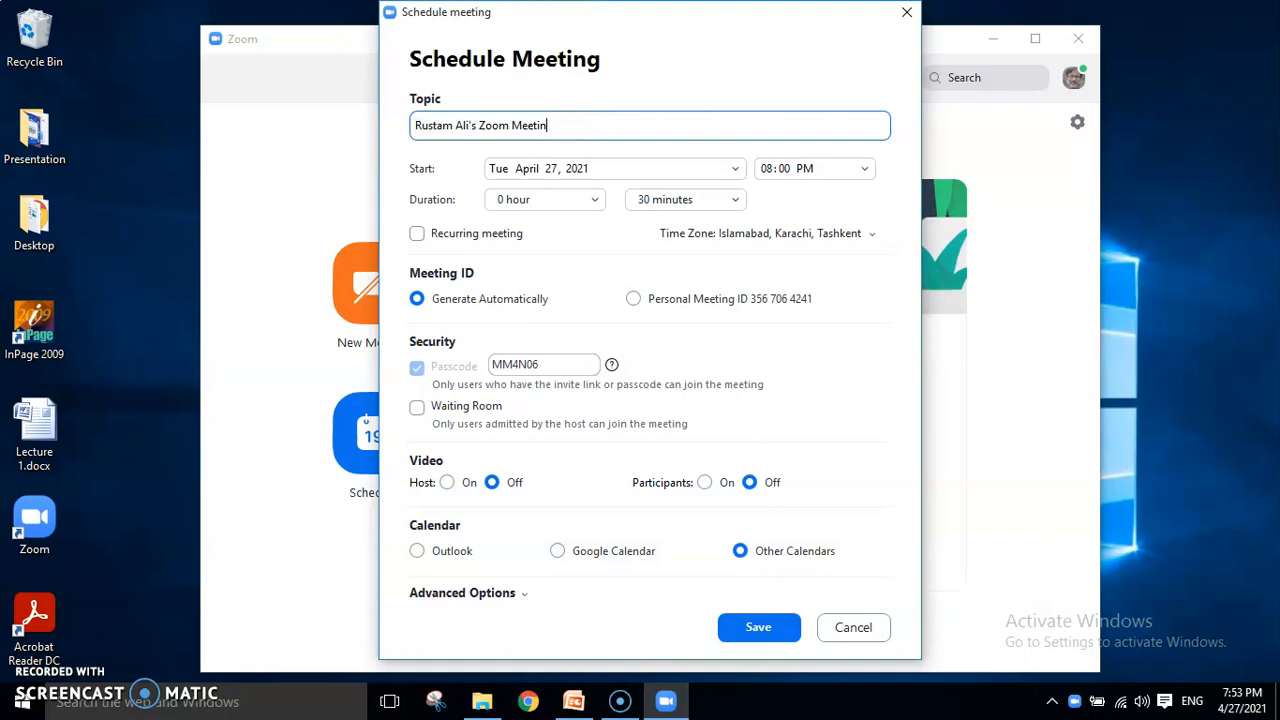
key(BackSpace)
key(BackSpace)
key(BackSpace)
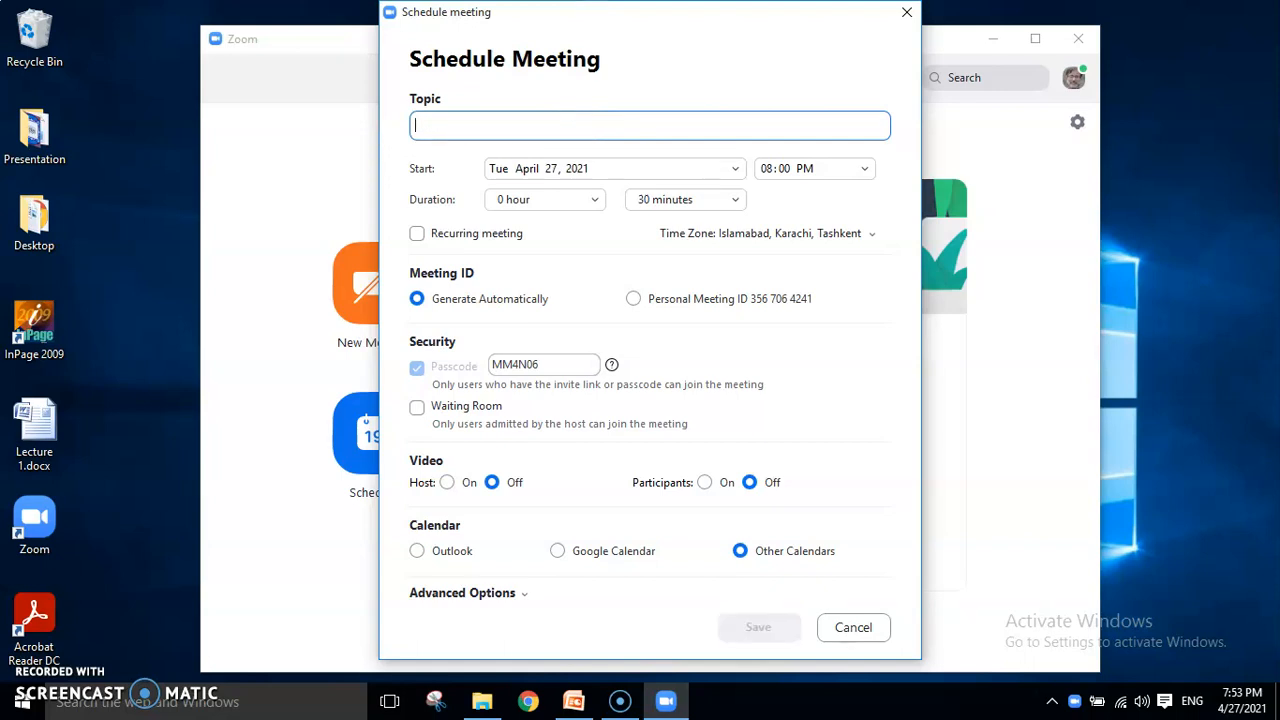
text(Teaching pronunciation)
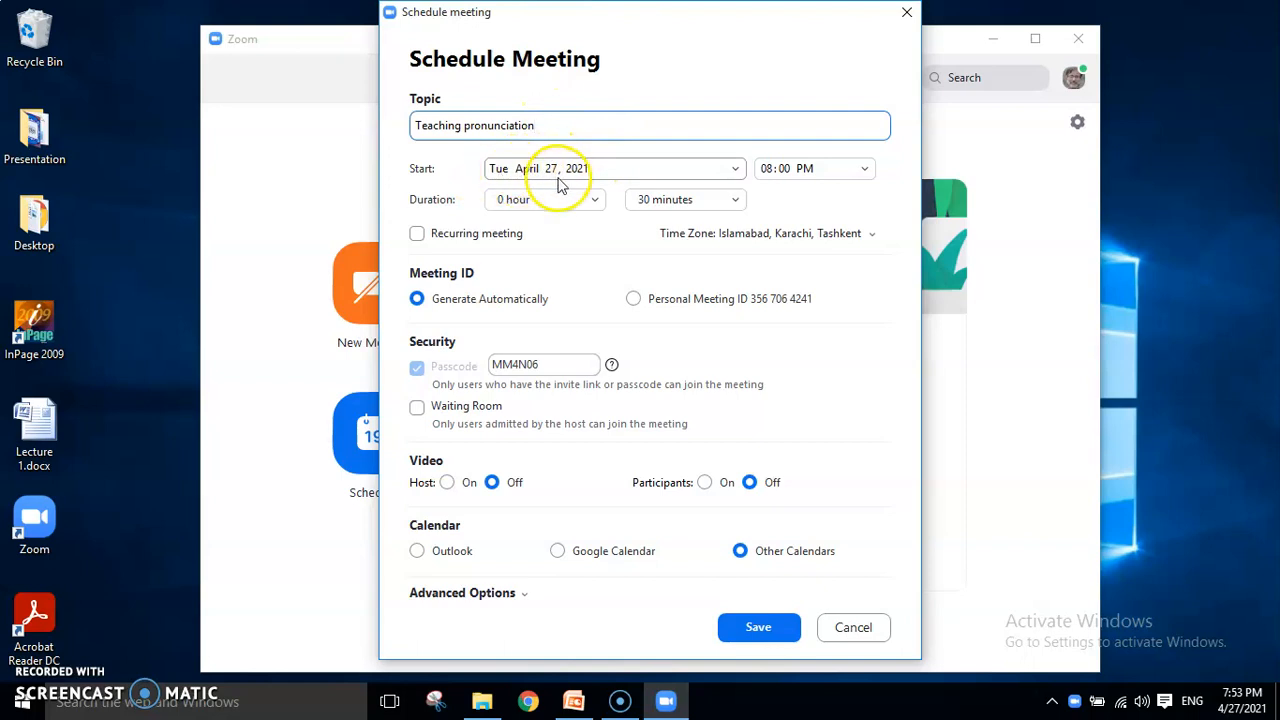
Step: Set the meeting start to Wed April 28, 2021 at 08:00 PM with a duration of 45 minutes
click(736, 170)
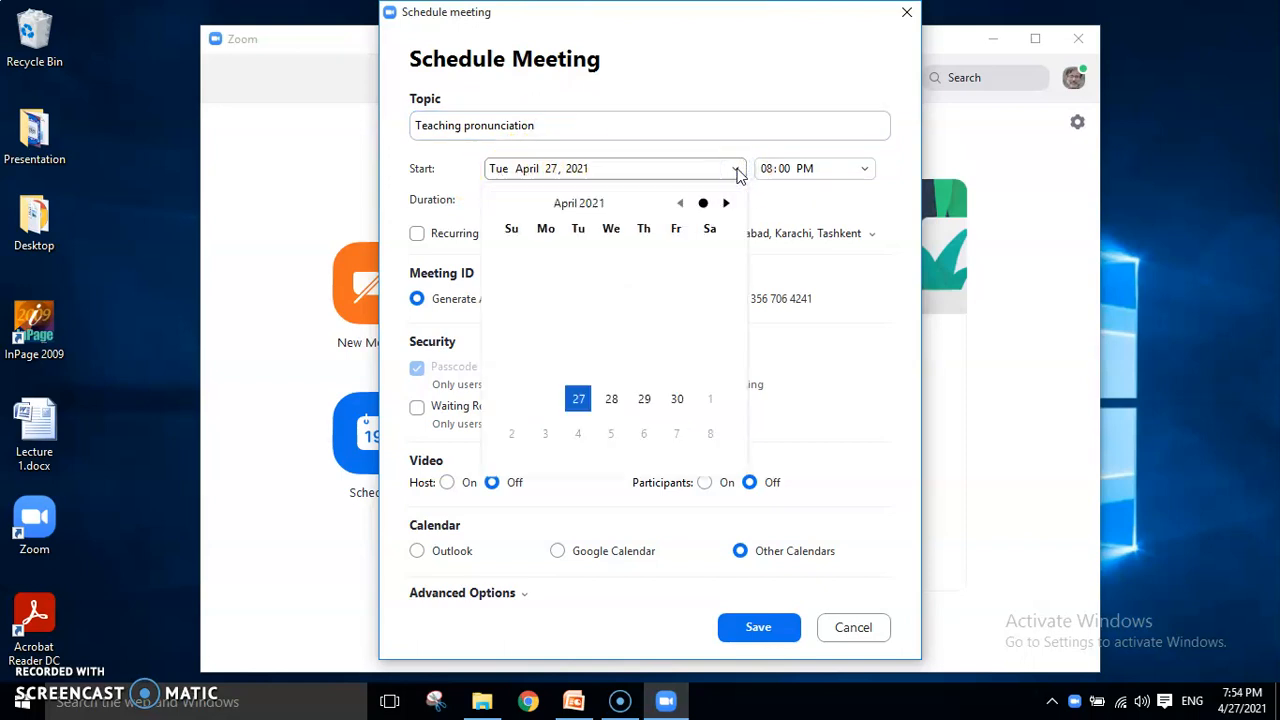
click(612, 400)
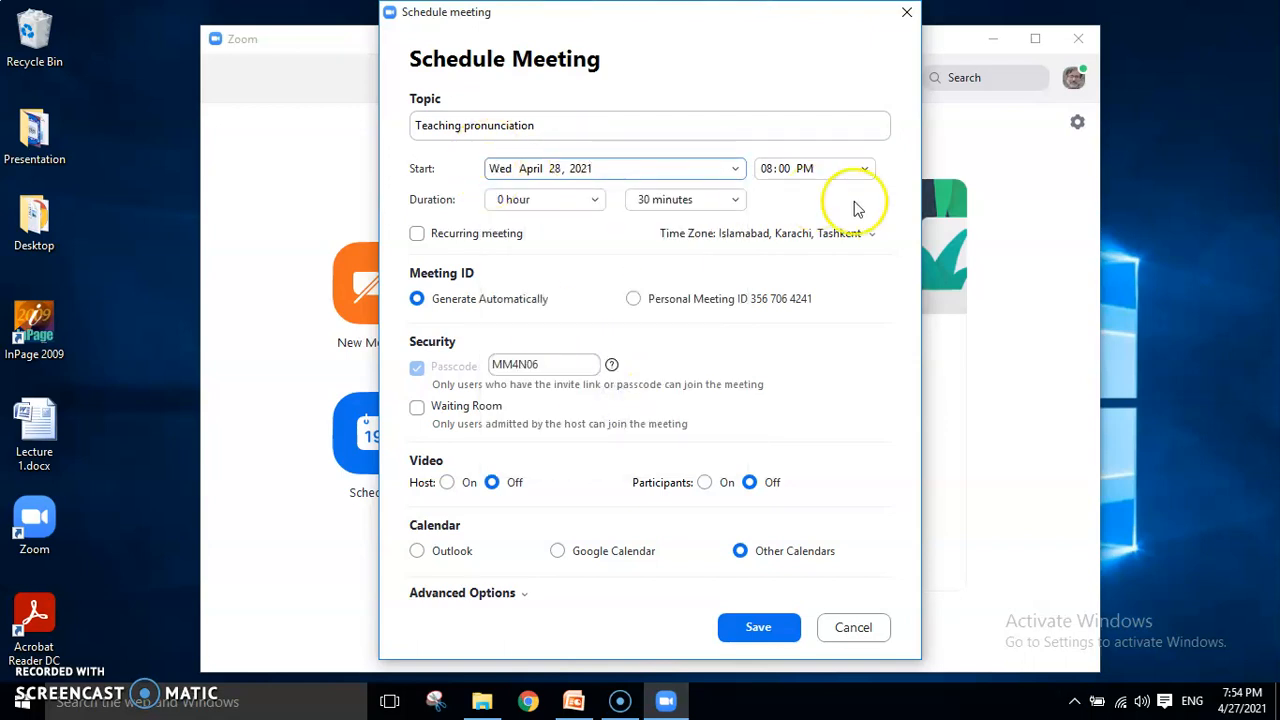
click(866, 172)
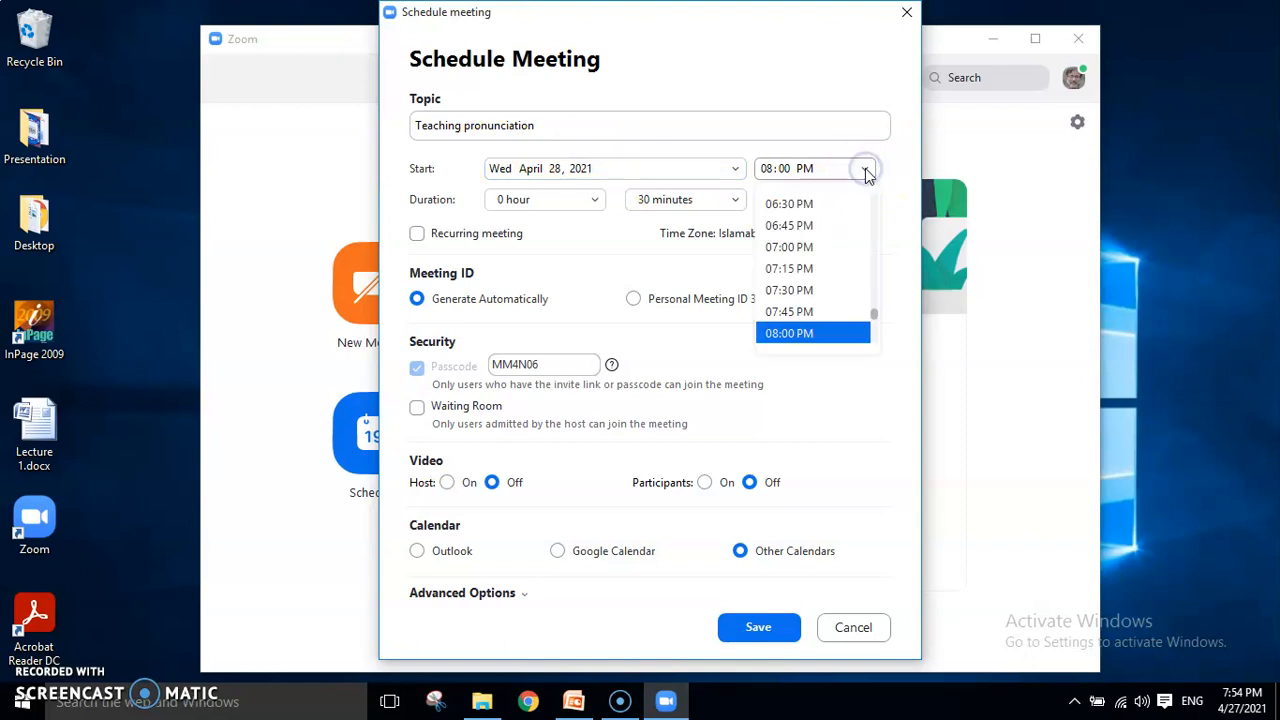
click(788, 336)
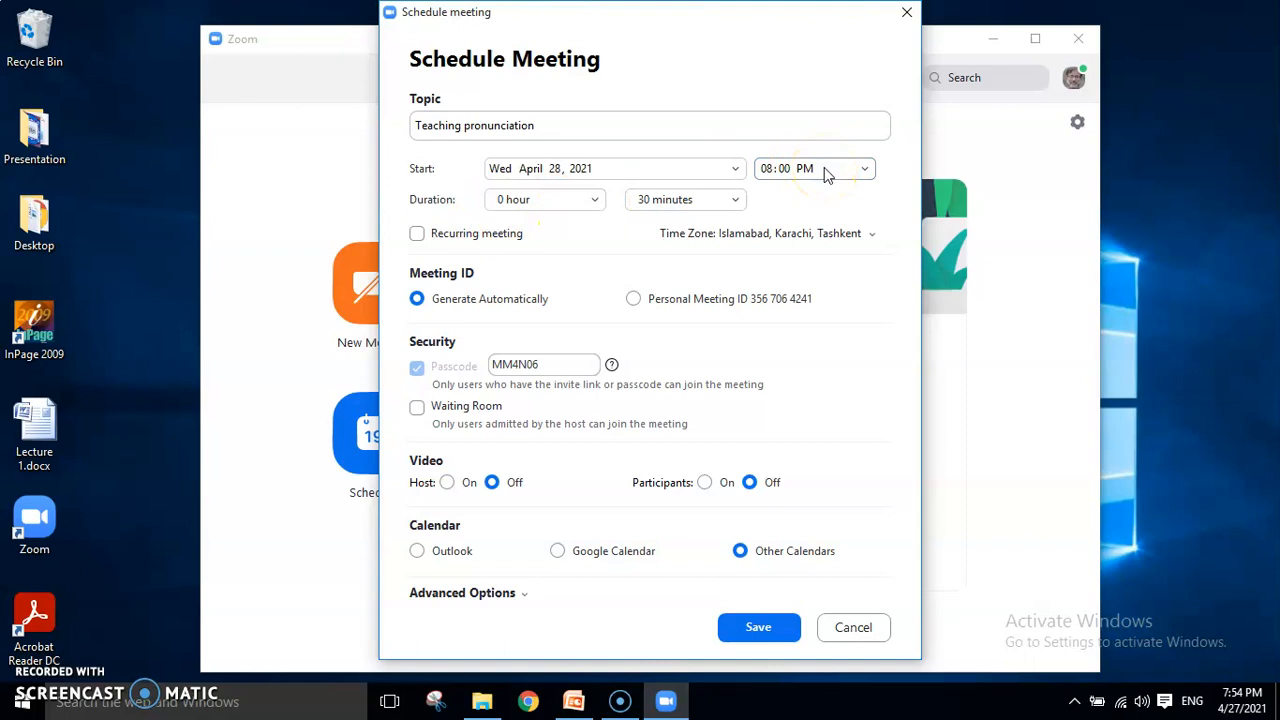
click(736, 203)
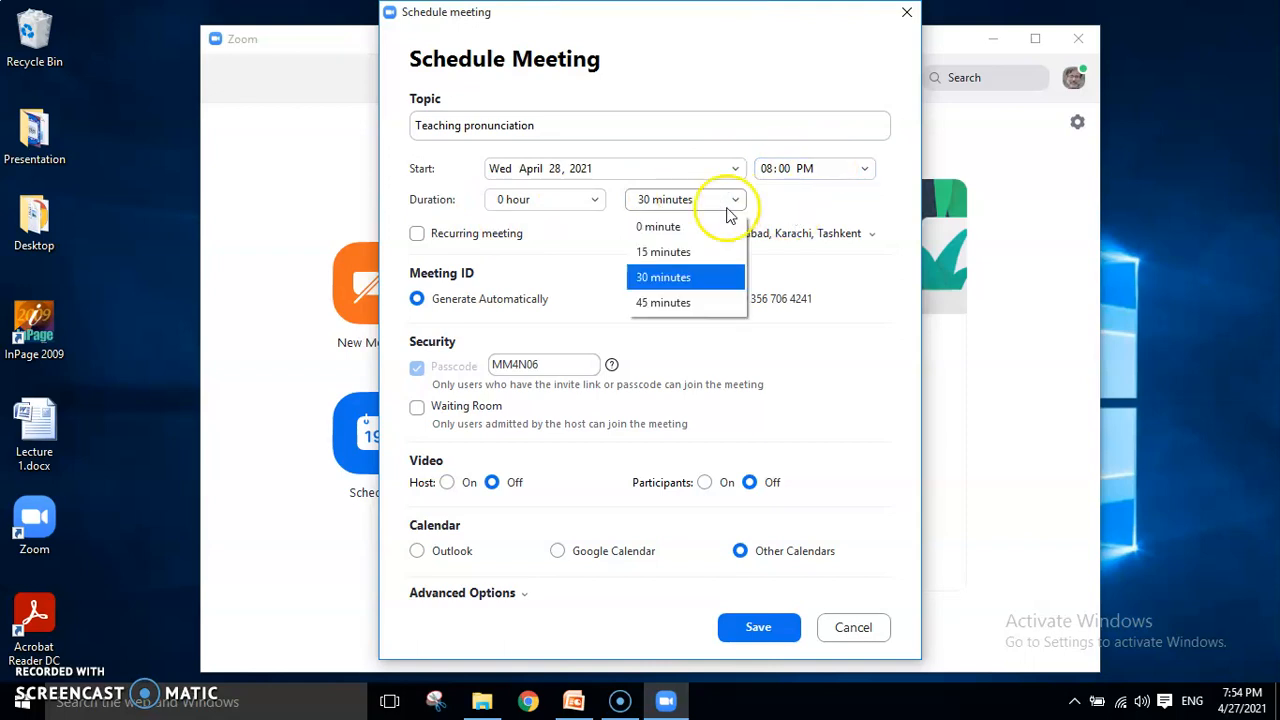
click(660, 302)
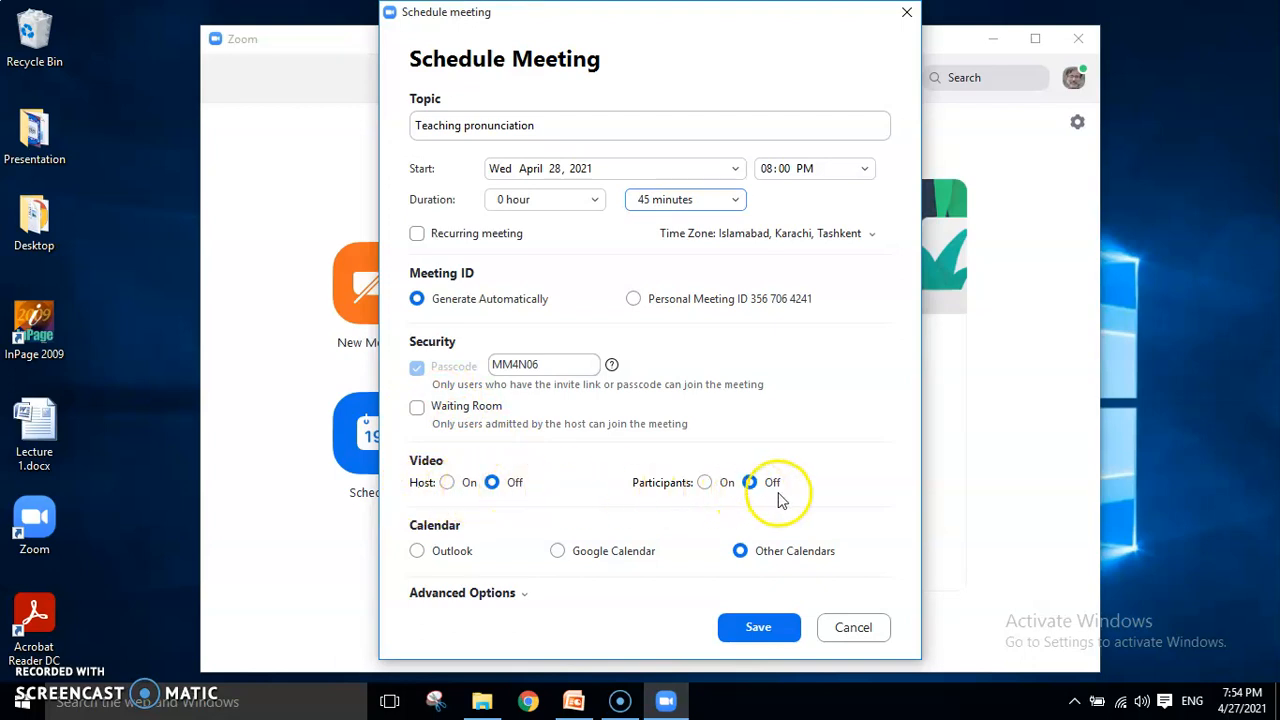
Step: Try out the host video setting and the advanced options for muting participants upon entry and automatically recording on the local computer
click(447, 483)
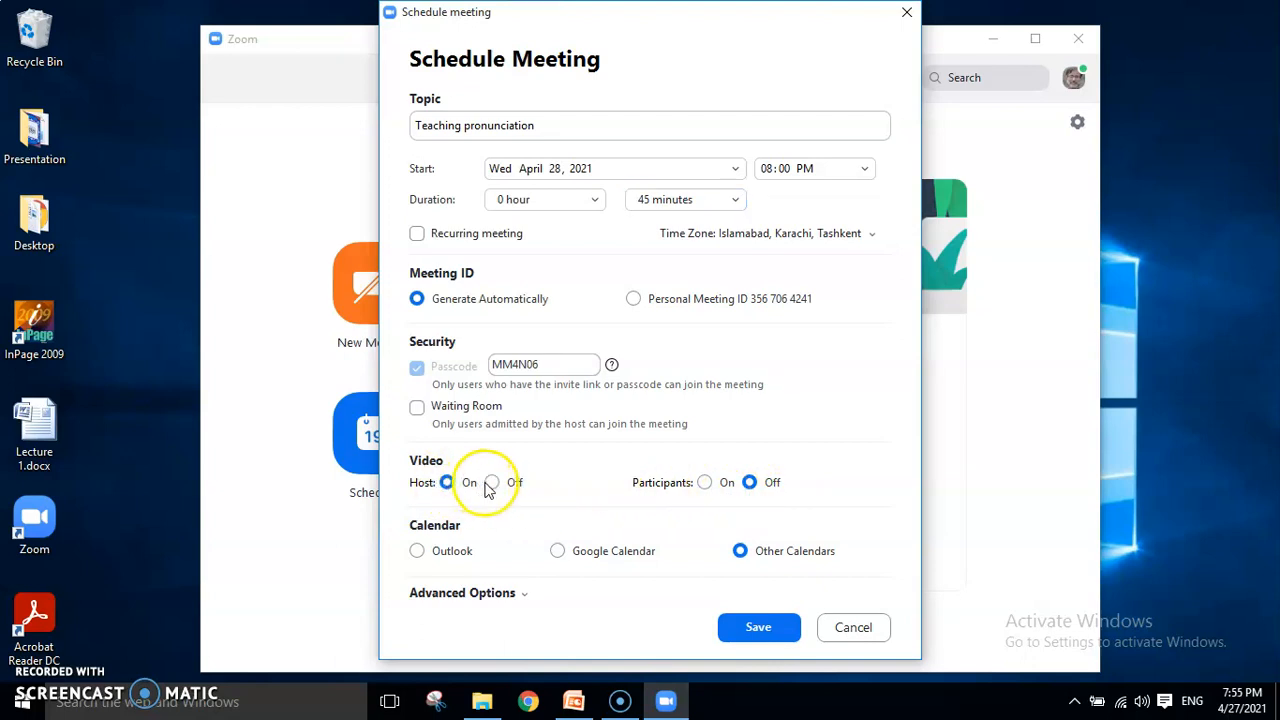
click(494, 484)
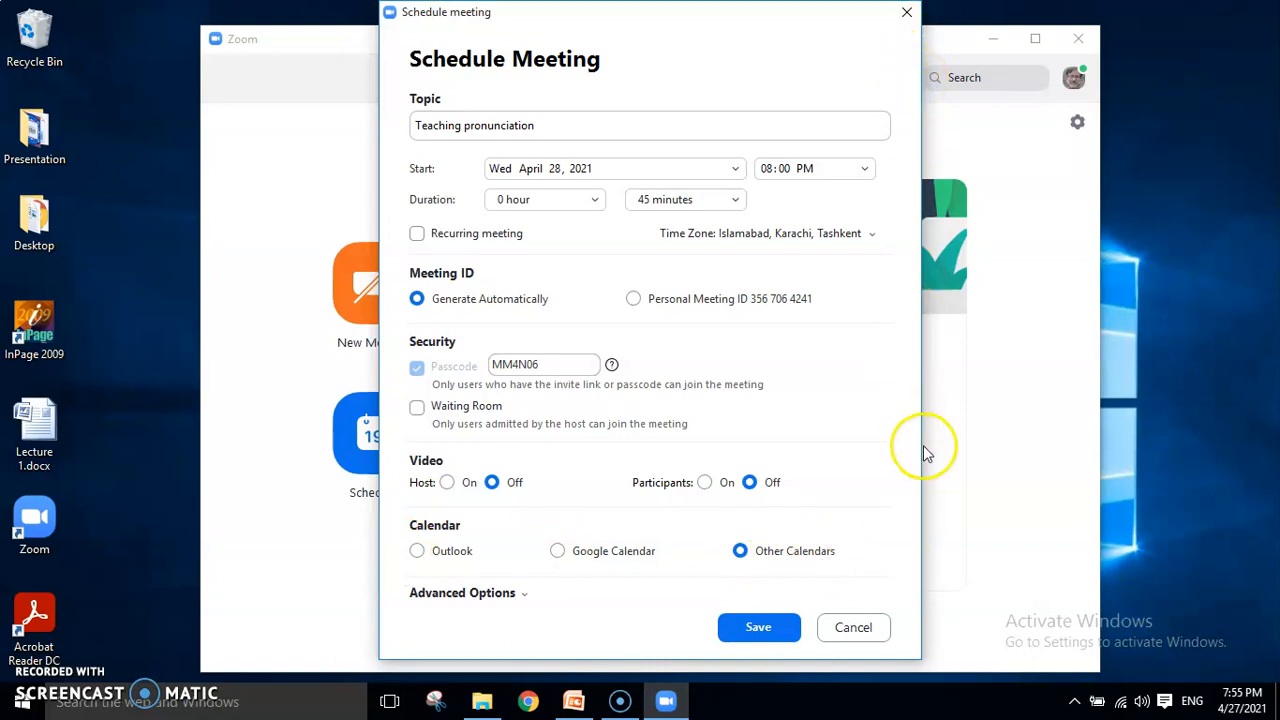
click(505, 595)
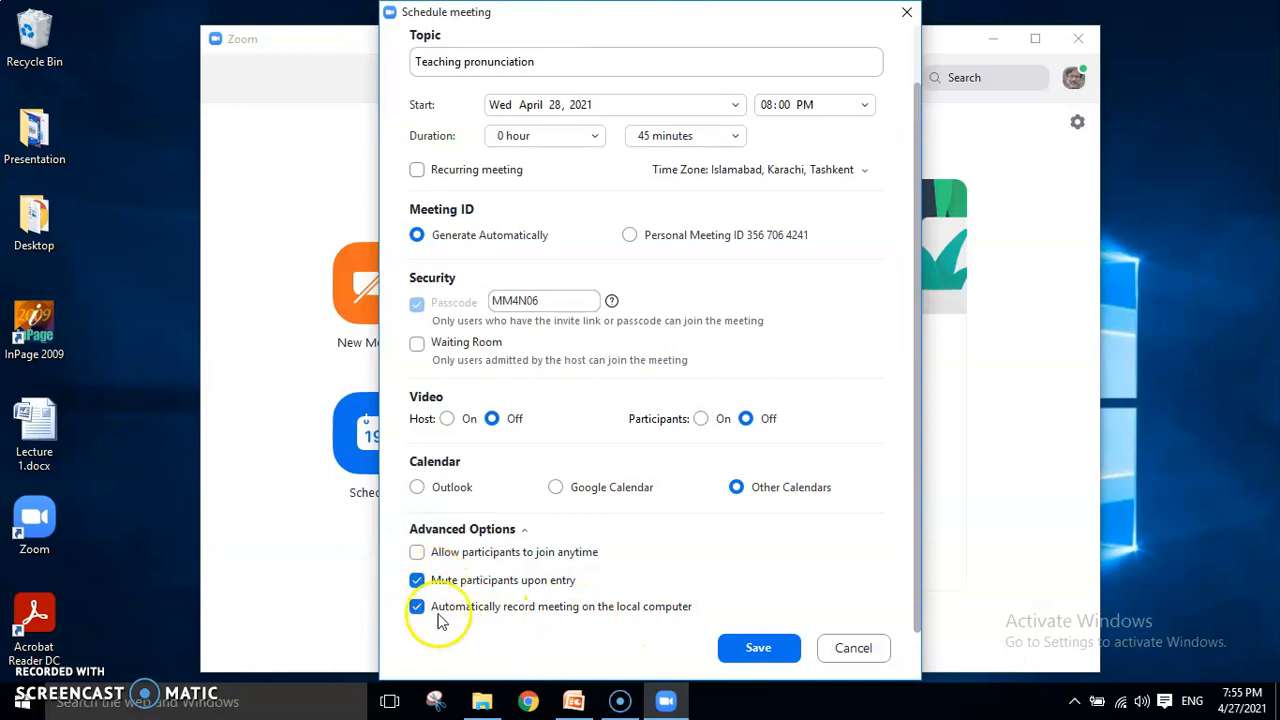
click(417, 580)
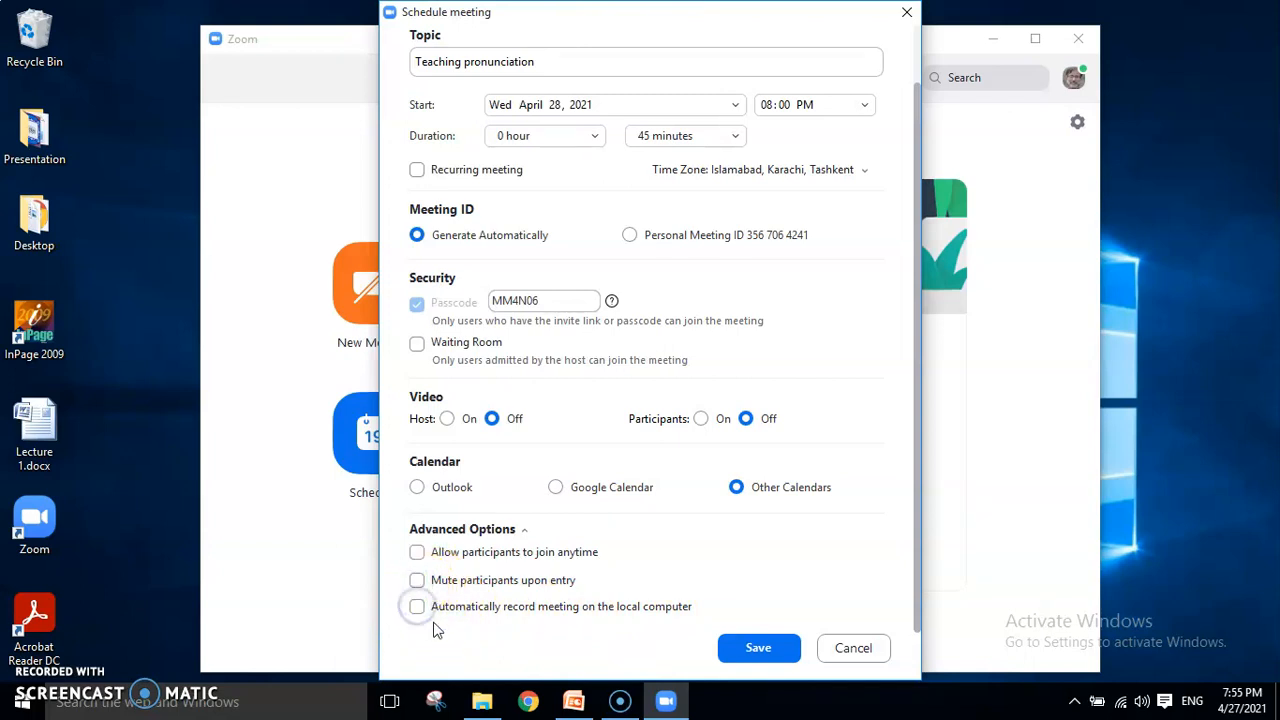
click(417, 581)
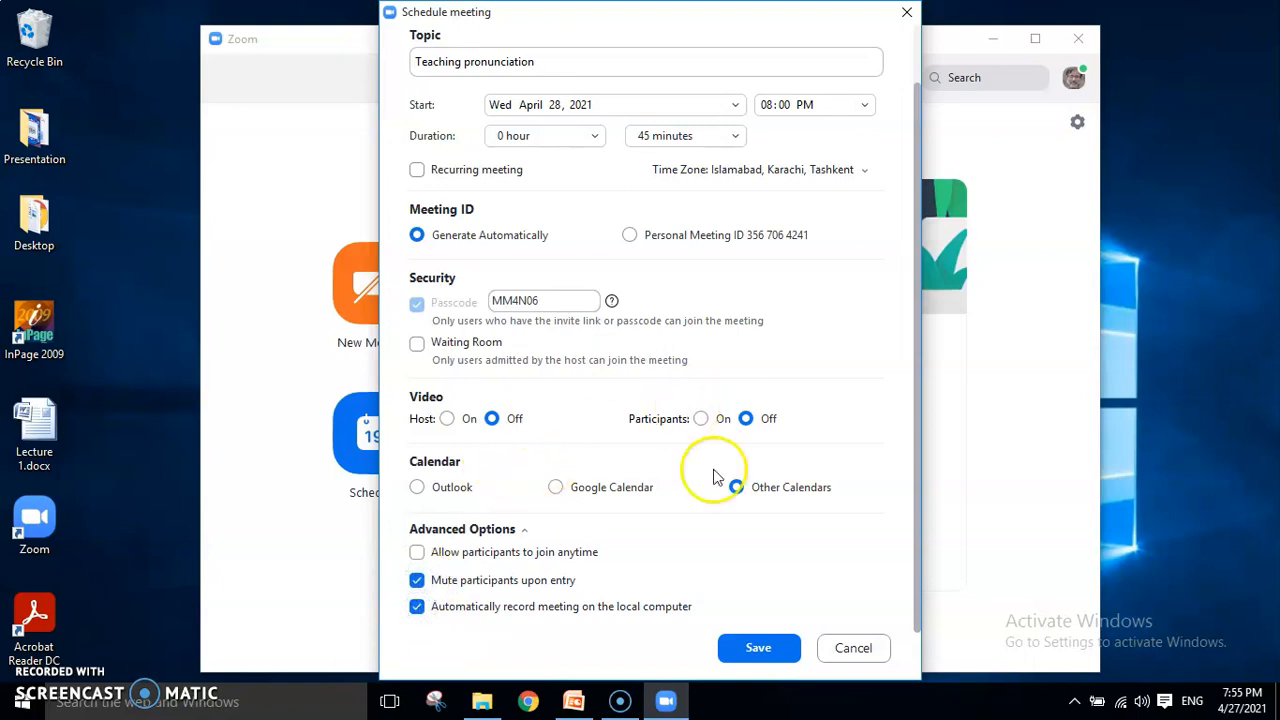
Step: Save the scheduled meeting and copy its invitation to the clipboard, closing the confirmation
click(750, 652)
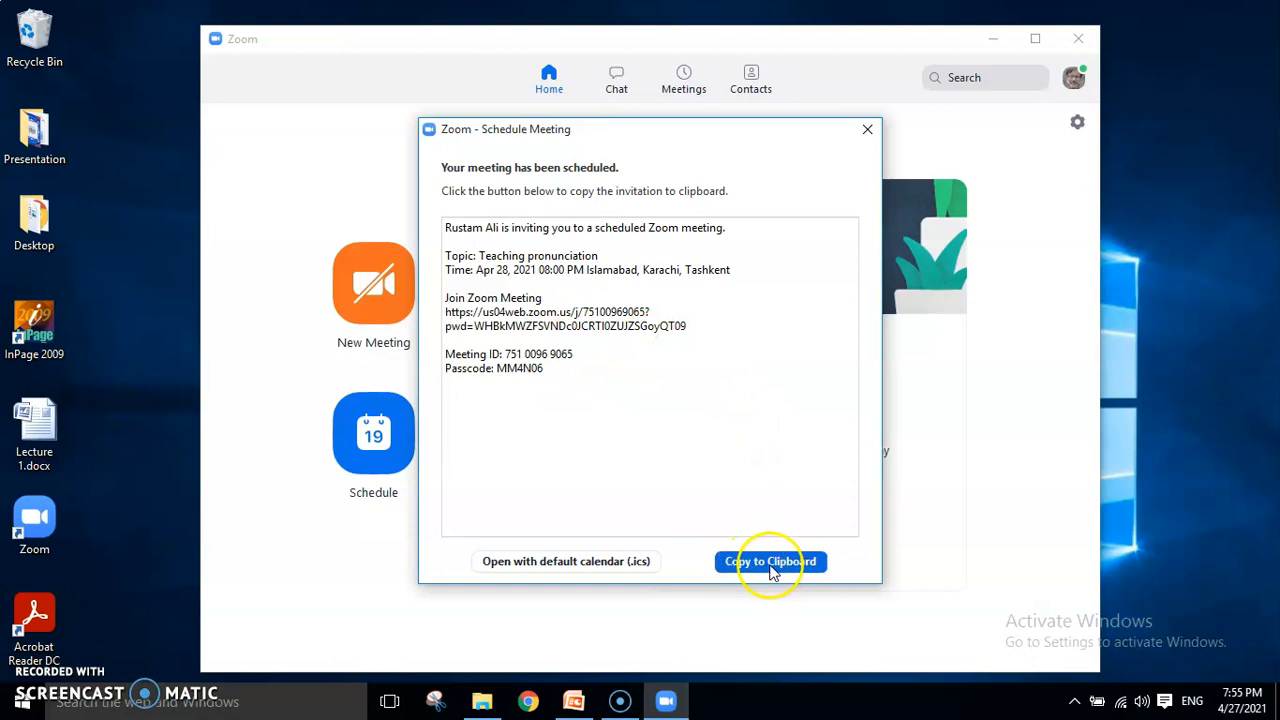
click(754, 566)
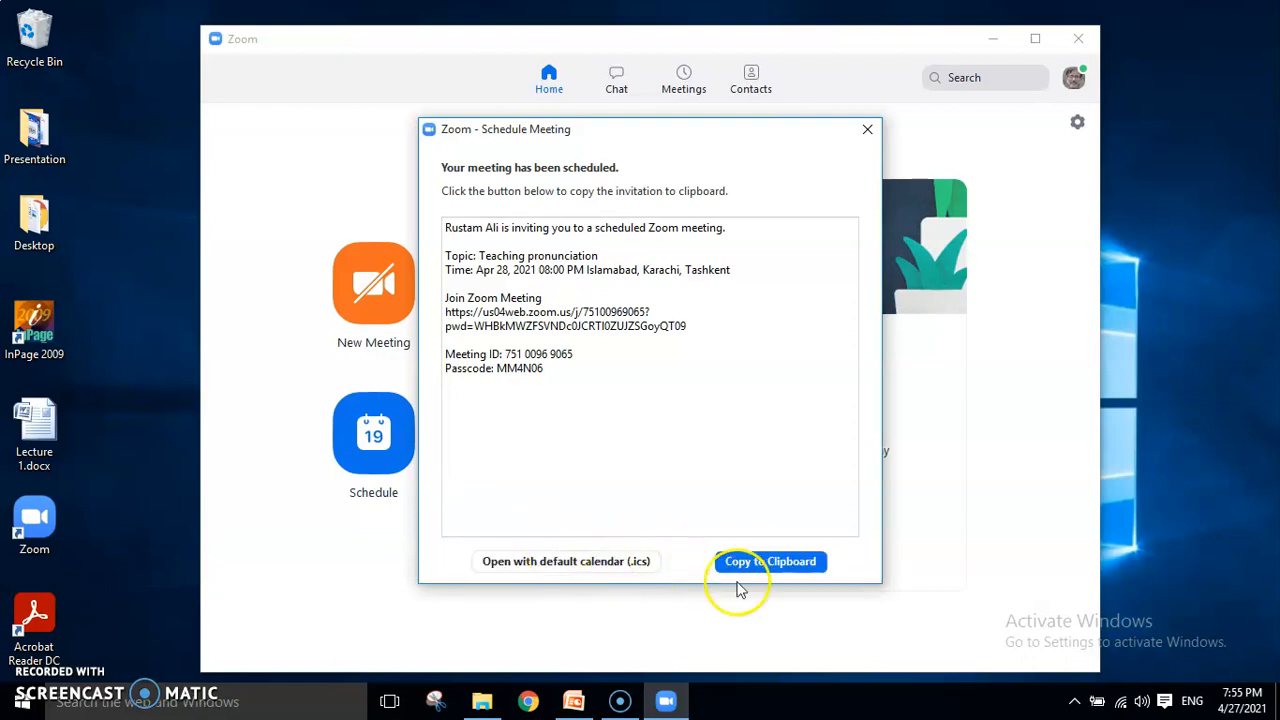
click(867, 129)
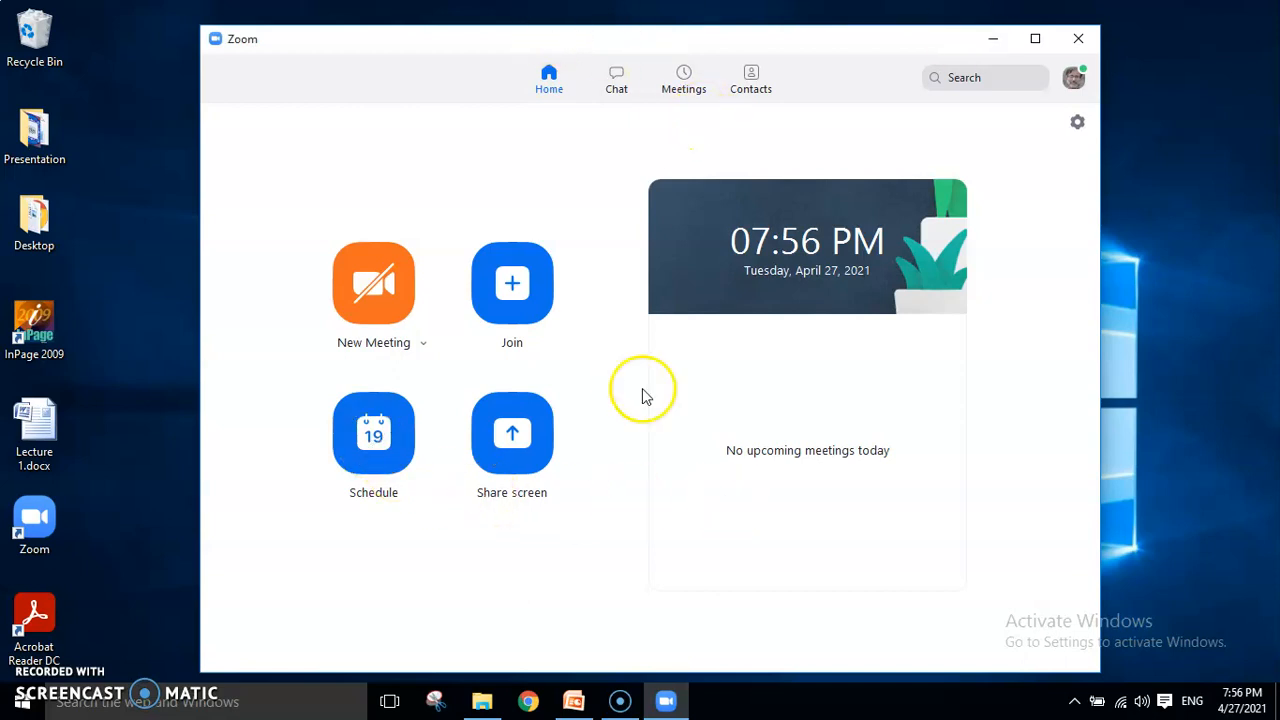
Step: Display the scheduled Teaching pronunciation meeting among the upcoming meetings
click(683, 86)
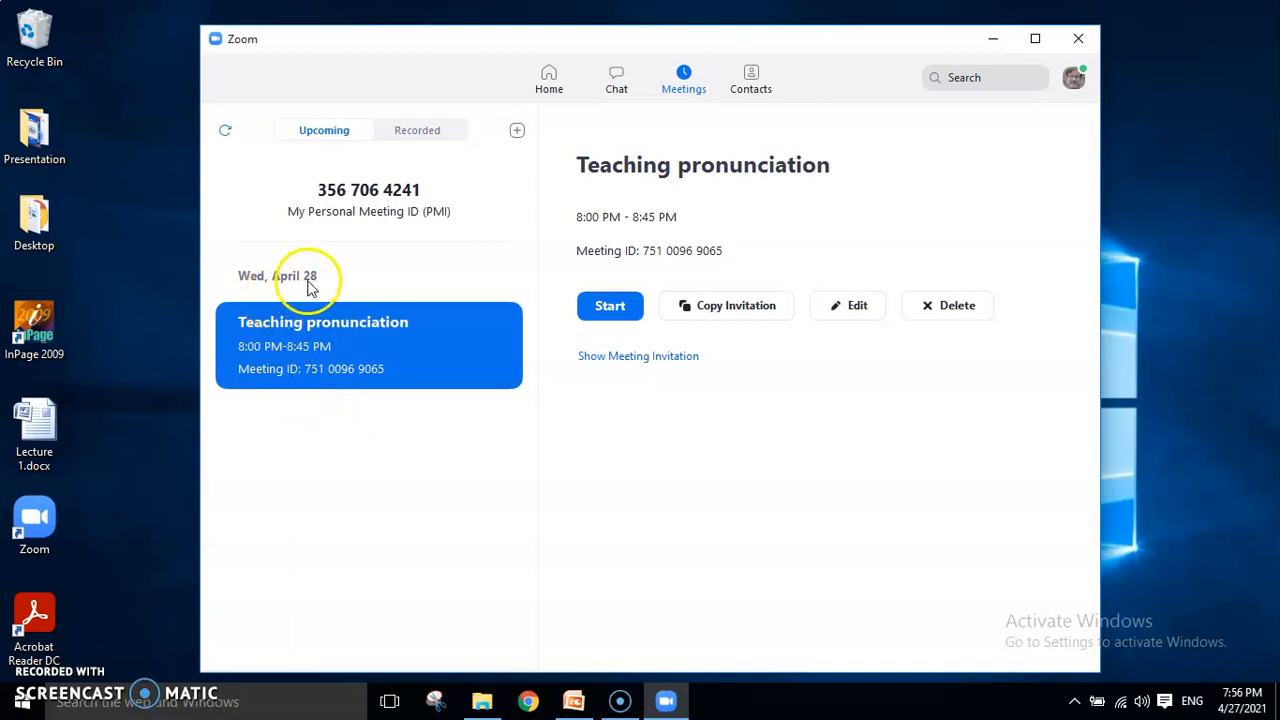
click(617, 311)
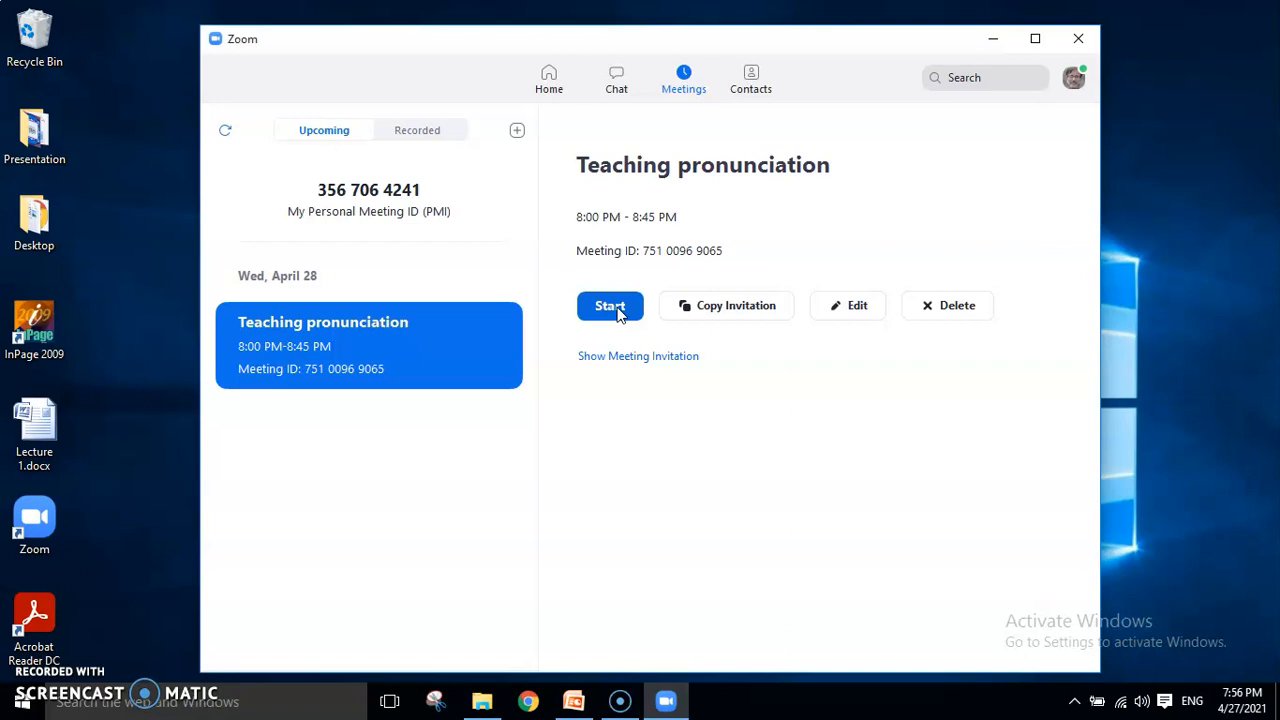
Step: Switch to PowerPoint, look through the first slides of Presentation on QAP.pptx, and return to Zoom
click(573, 703)
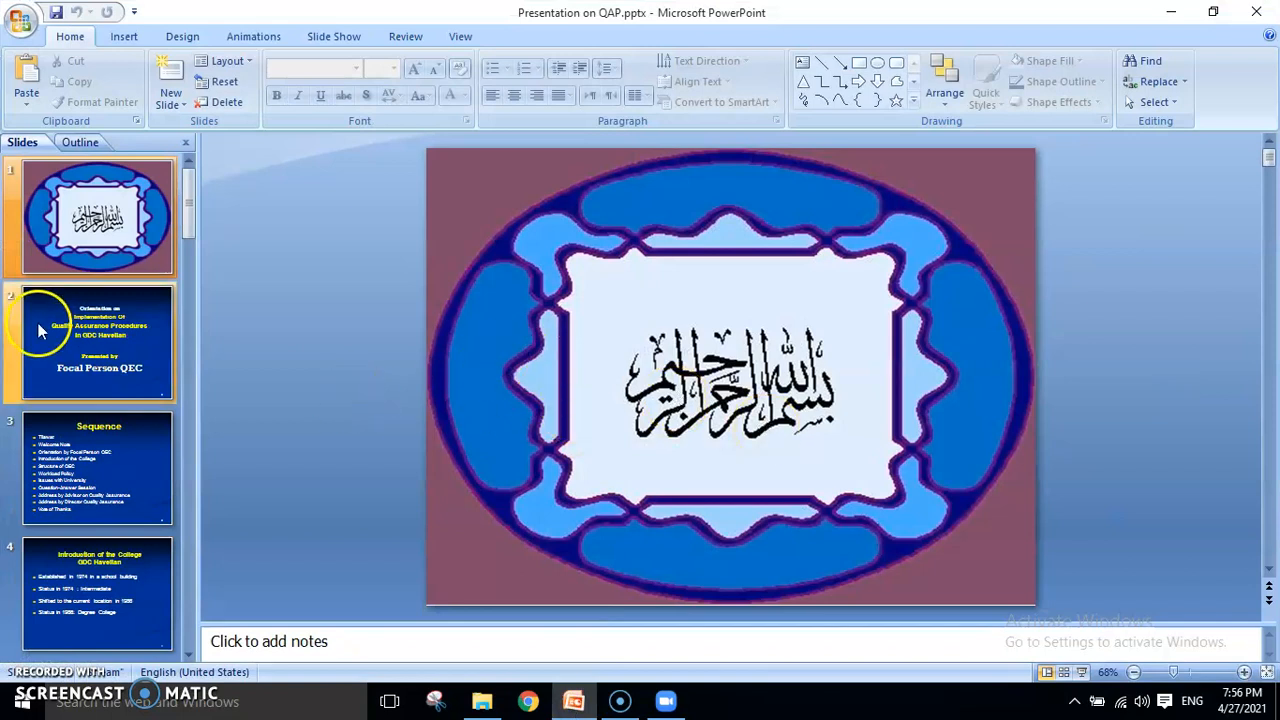
click(84, 352)
click(86, 457)
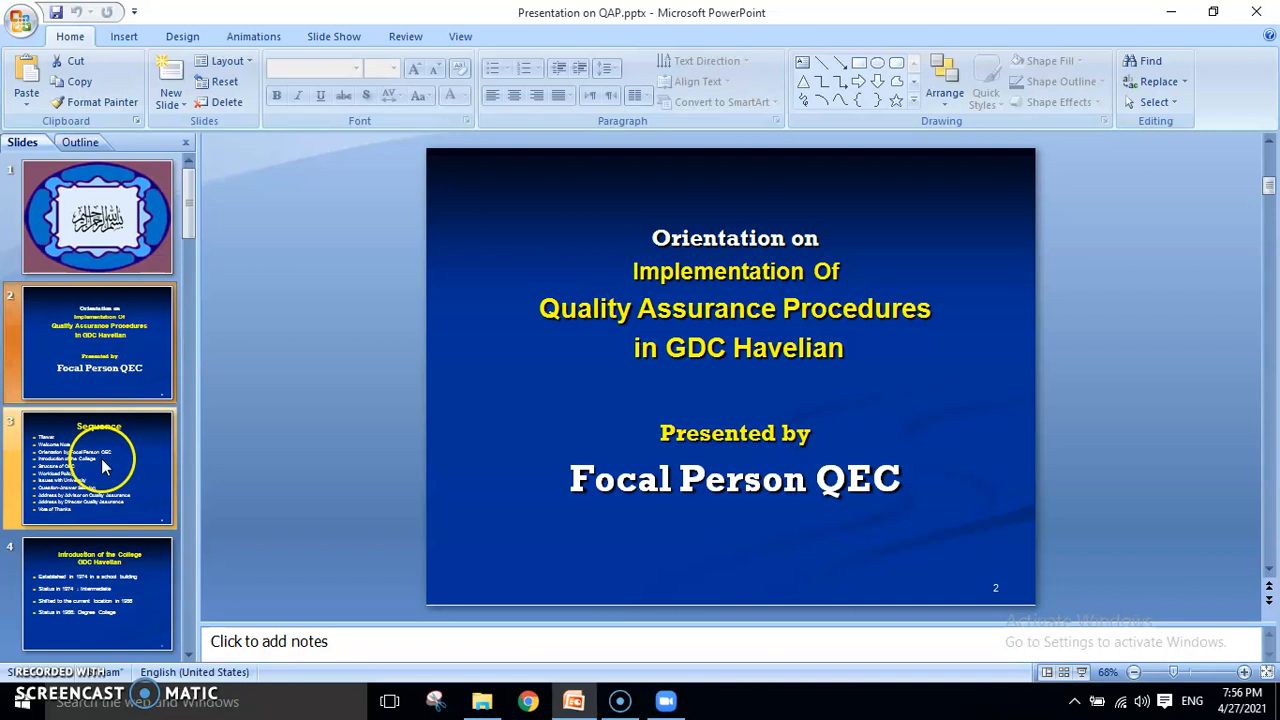
click(77, 205)
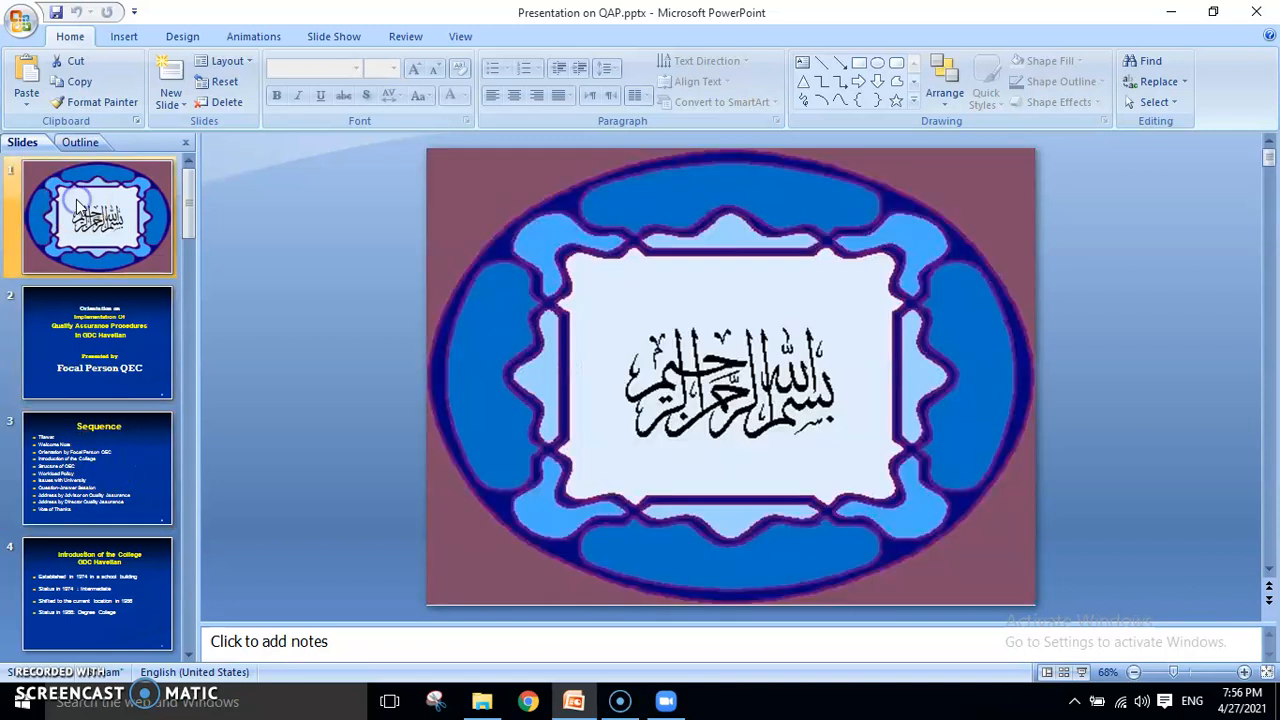
click(1172, 18)
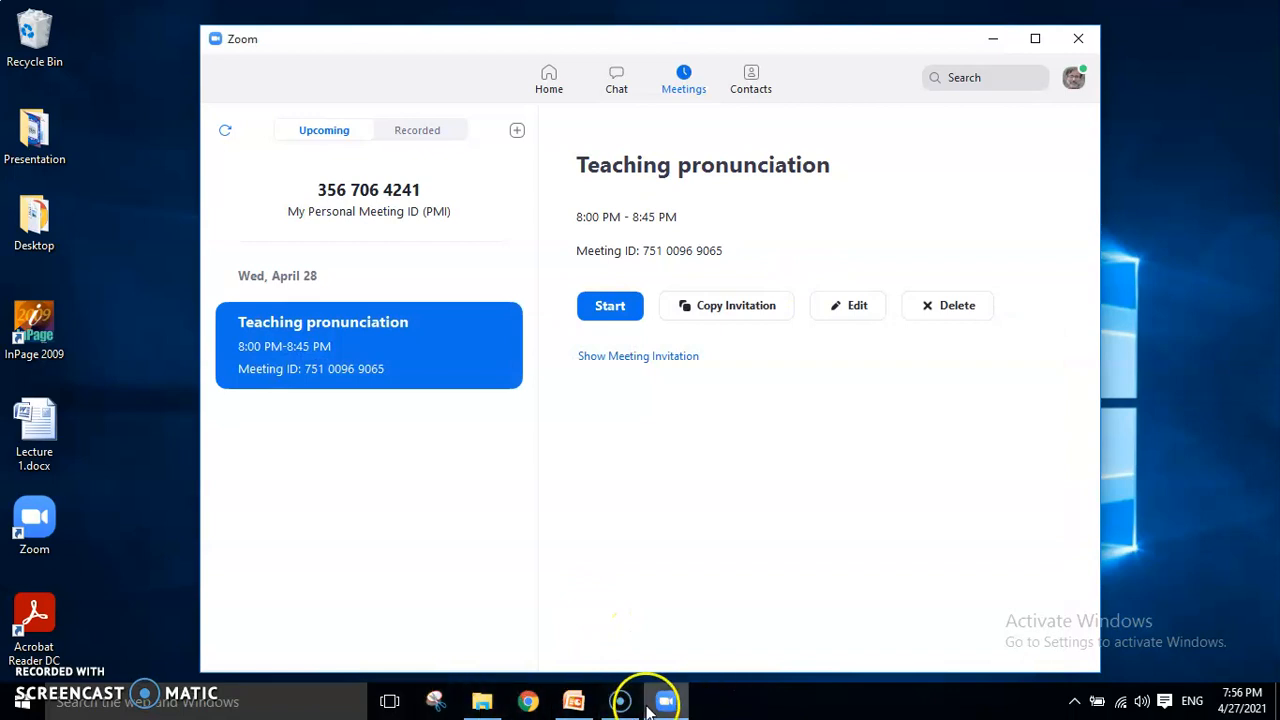
Step: Start the Teaching pronunciation meeting in a maximized window and join it with computer audio
click(612, 314)
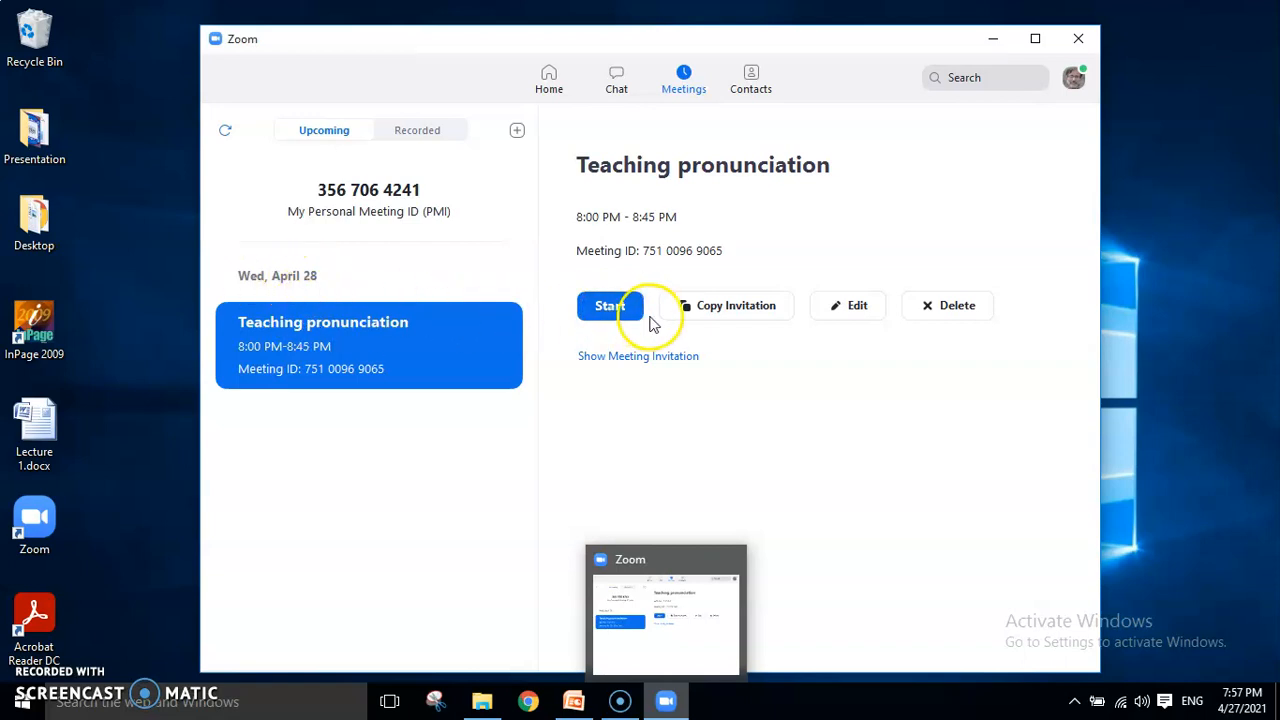
click(606, 310)
click(609, 311)
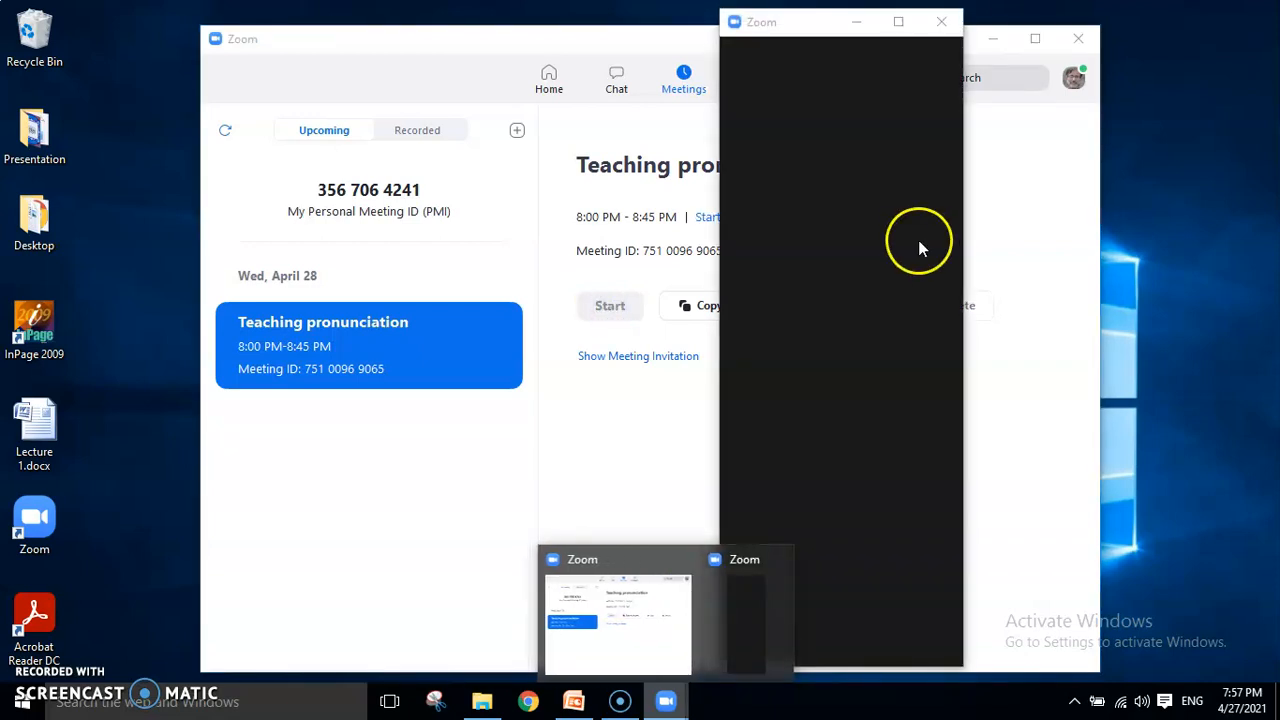
click(899, 24)
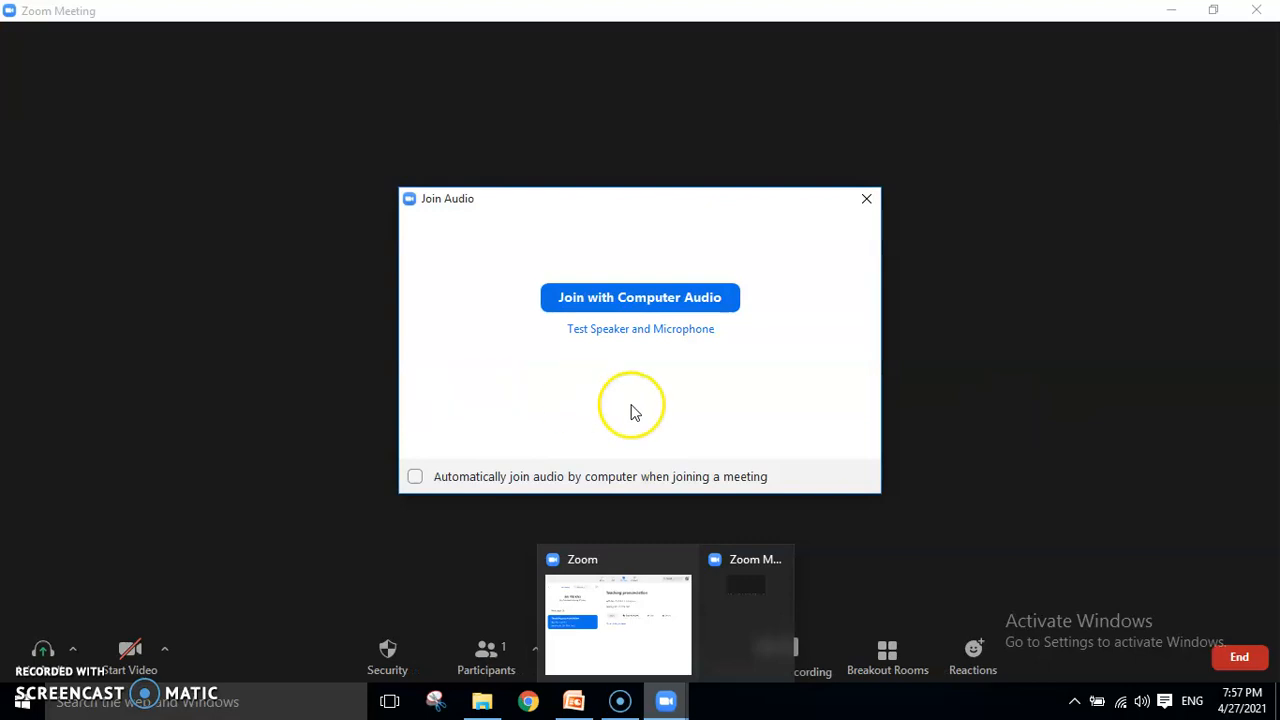
click(606, 303)
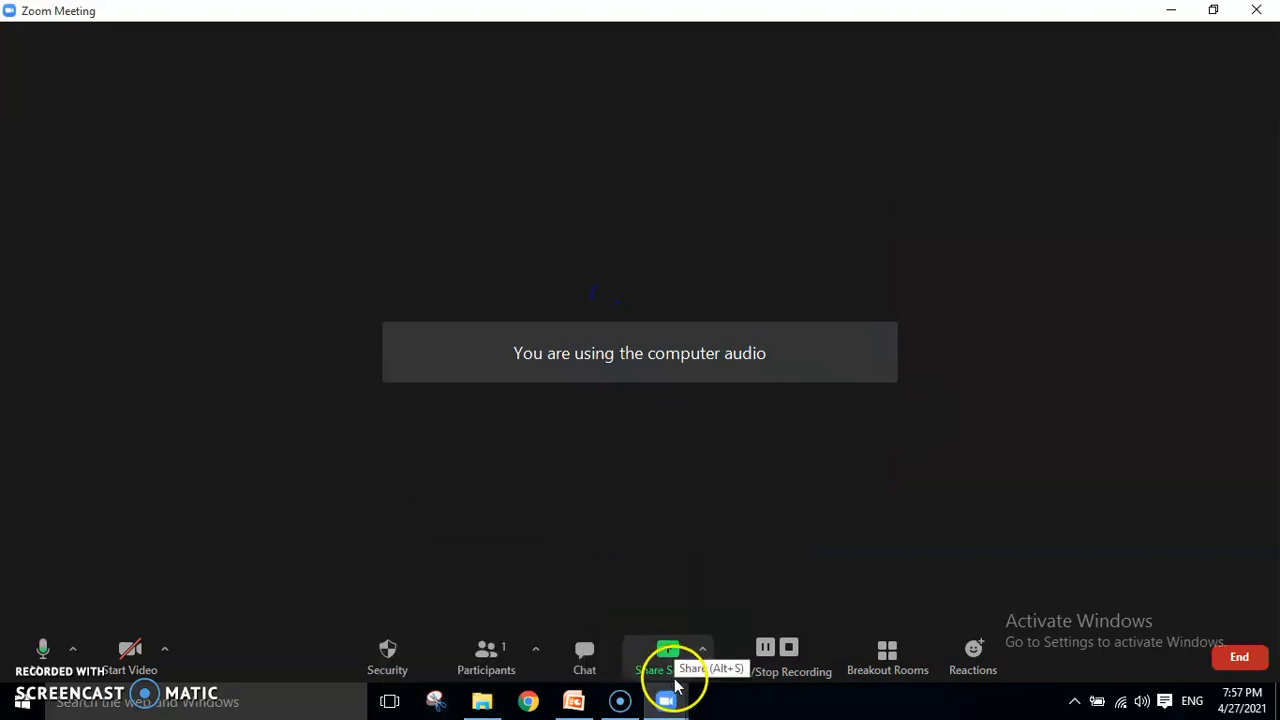
Step: Share the PowerPoint window with Presentation on QAP.pptx in the meeting and mute the microphone
click(668, 668)
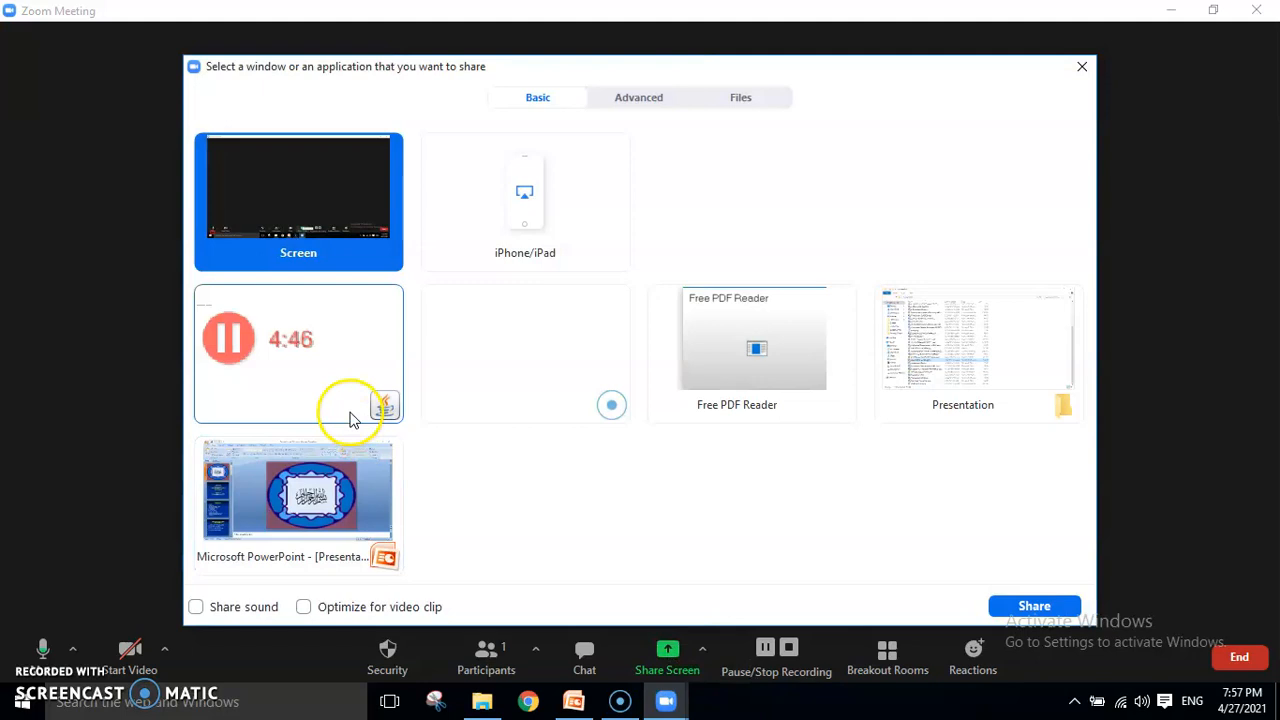
click(318, 488)
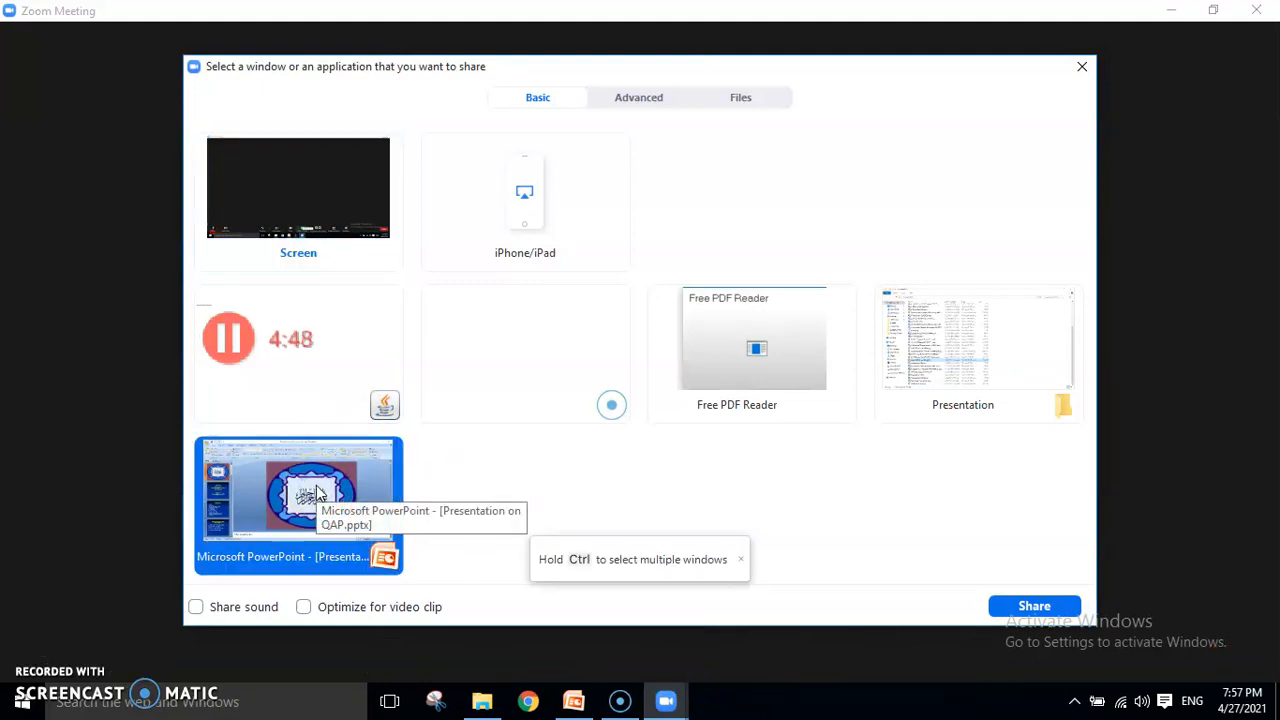
click(1036, 607)
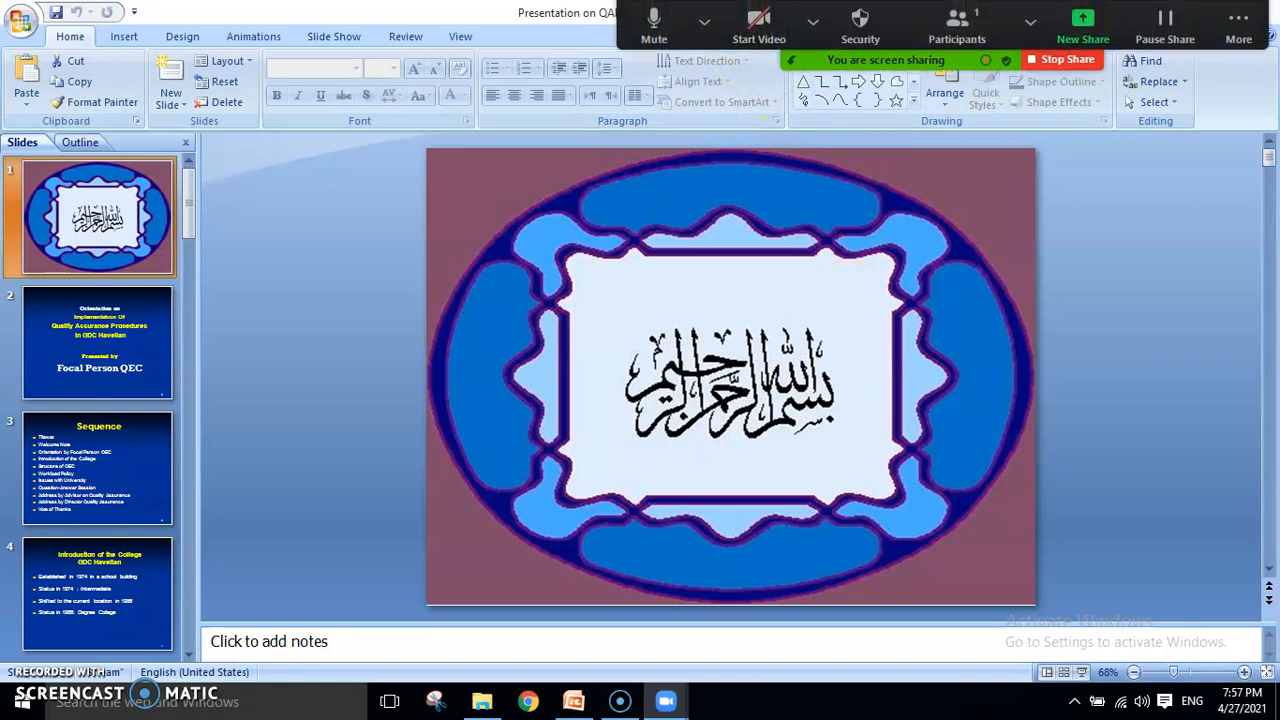
click(654, 30)
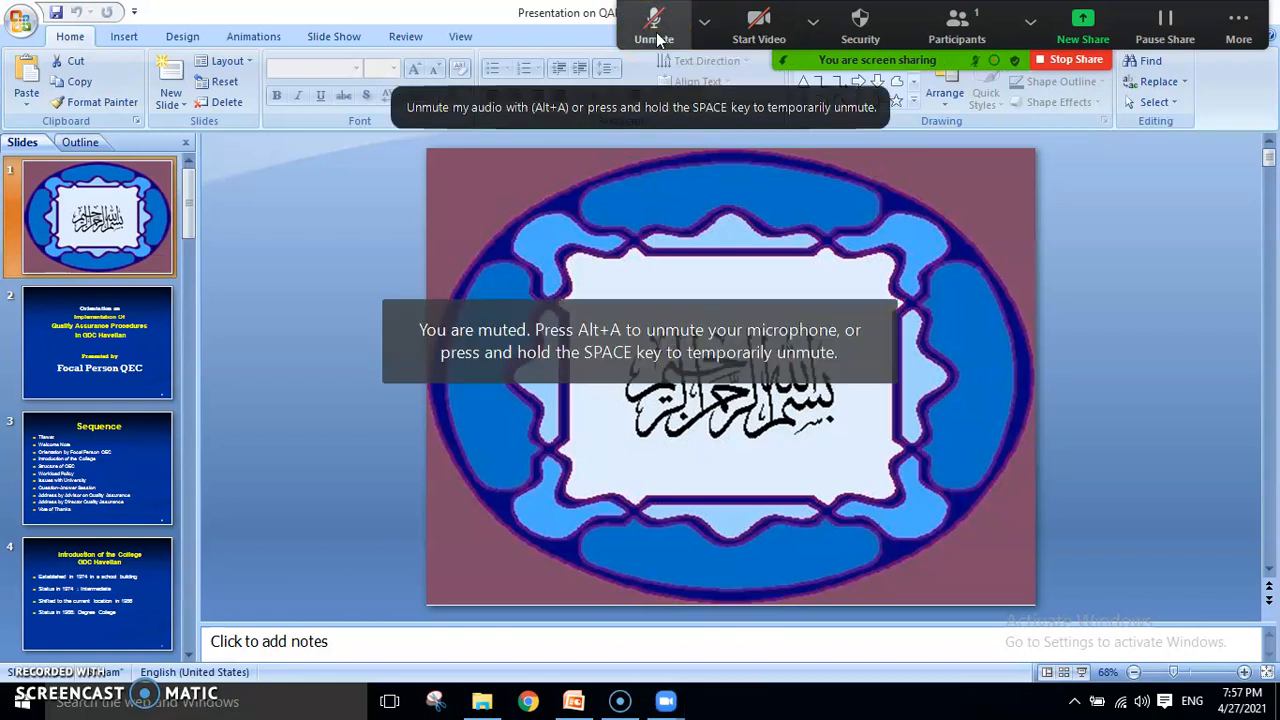
Step: Disallow meeting participants from unmuting themselves and from starting their video in the security settings
click(813, 20)
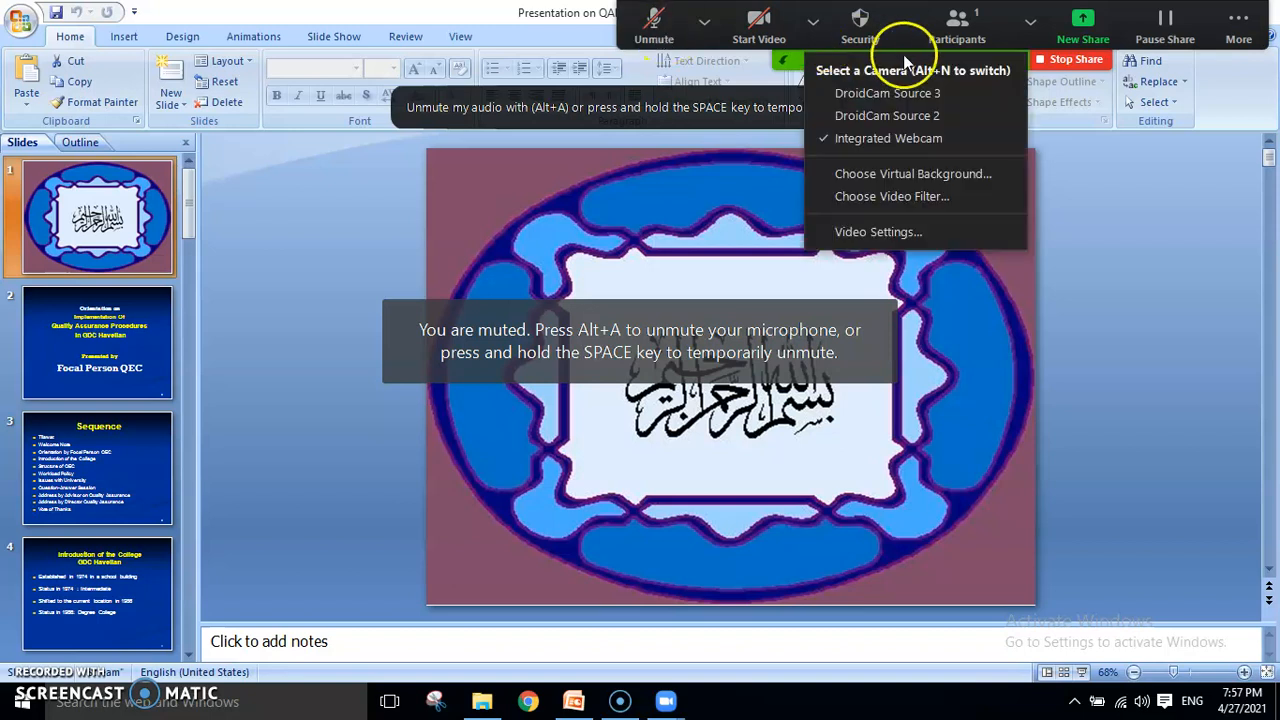
click(857, 25)
click(858, 30)
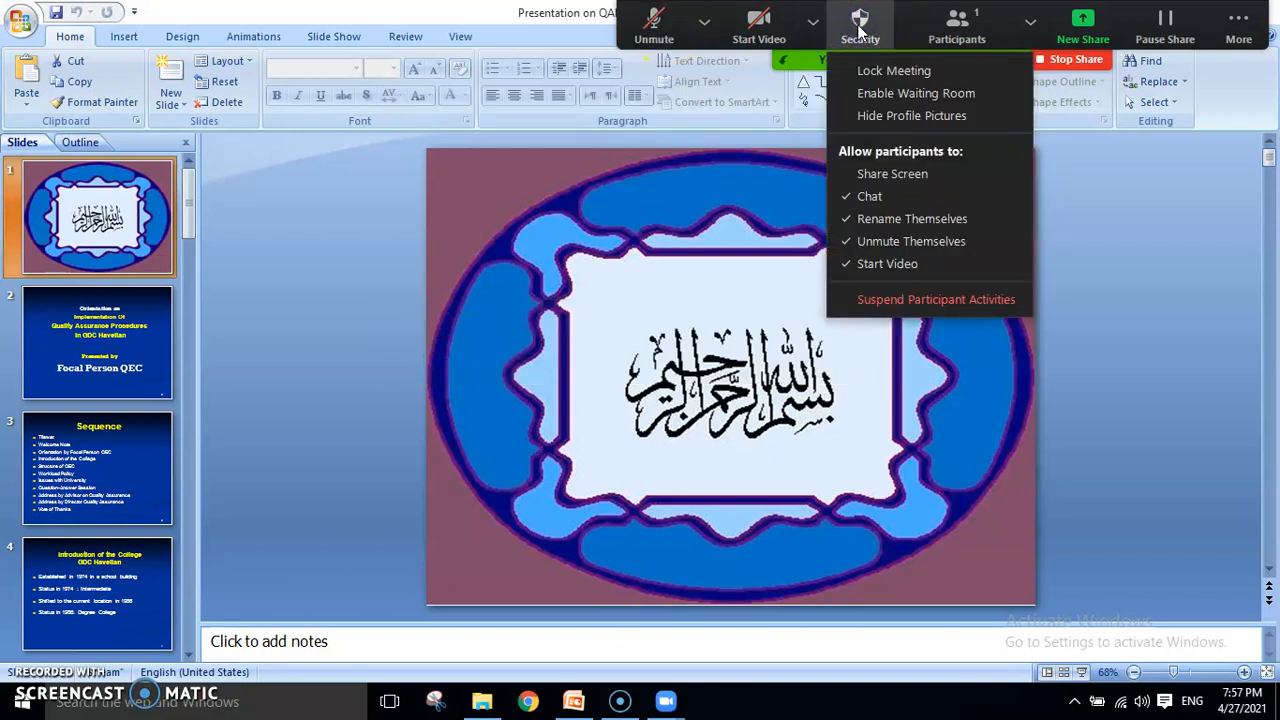
click(866, 242)
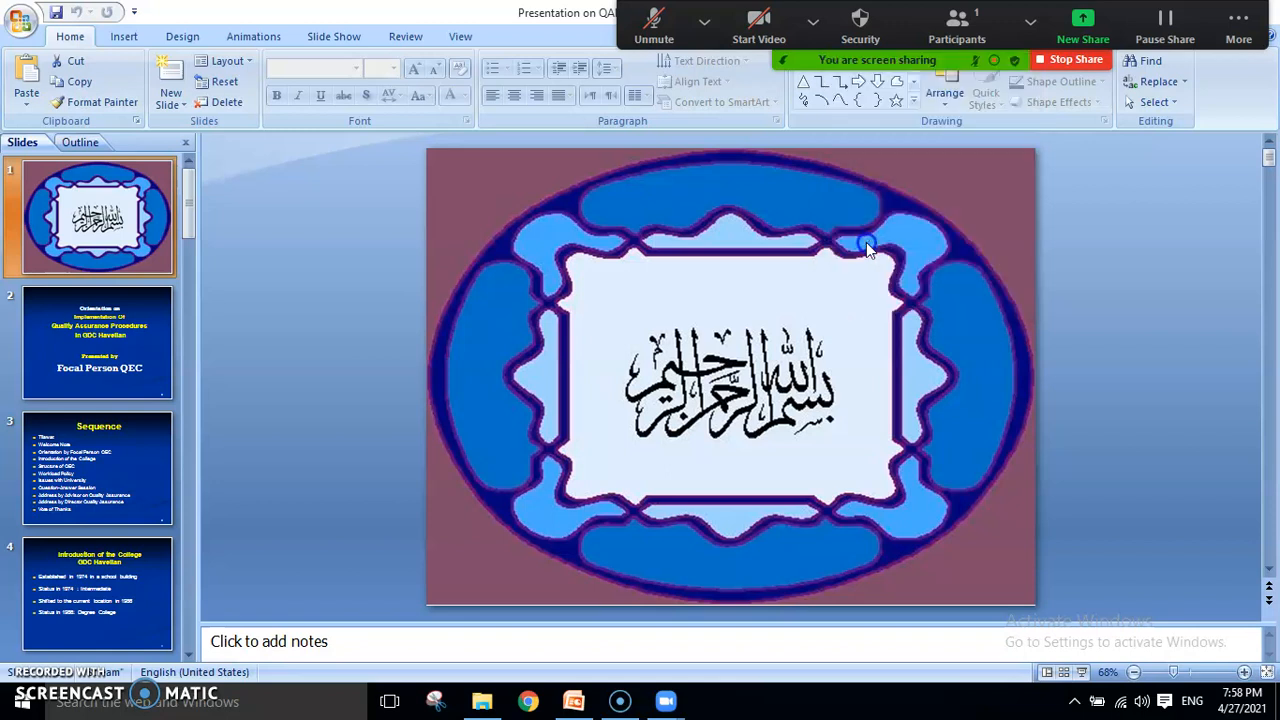
click(858, 24)
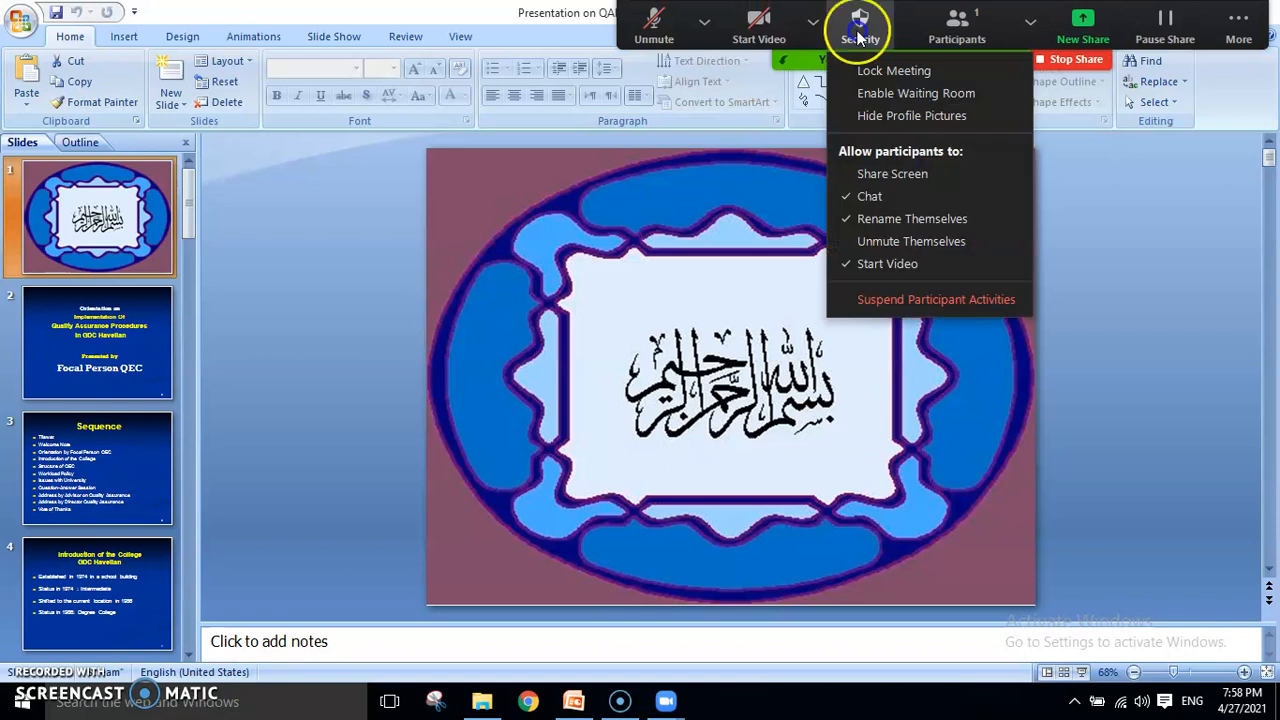
click(862, 264)
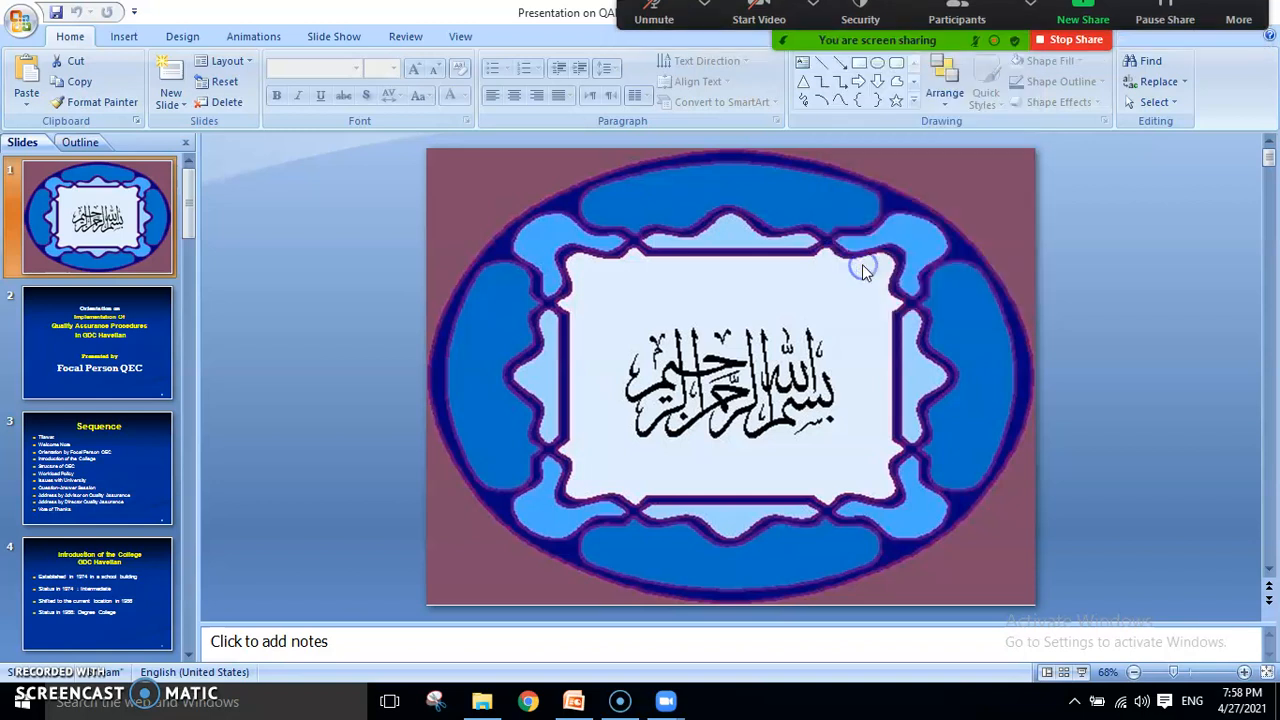
Step: Display the meeting's security options to review the participant permissions
mouse_move(866, 30)
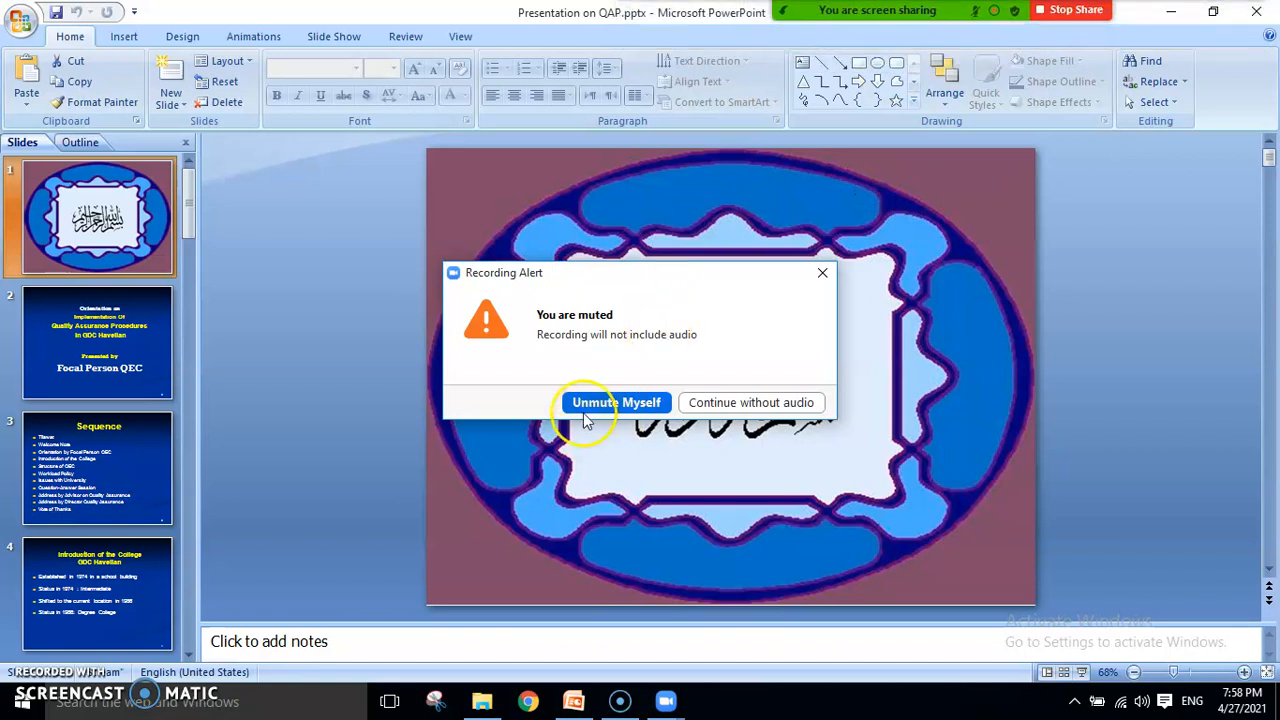
mouse_move(813, 31)
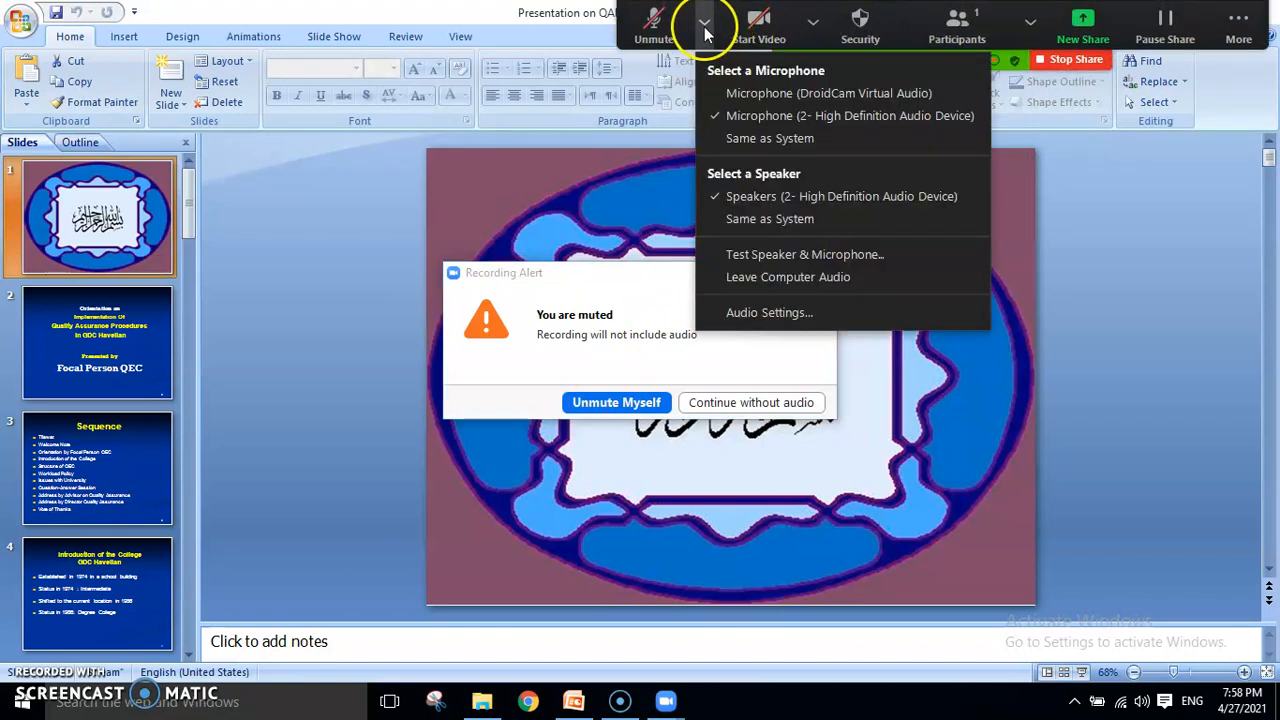
click(862, 26)
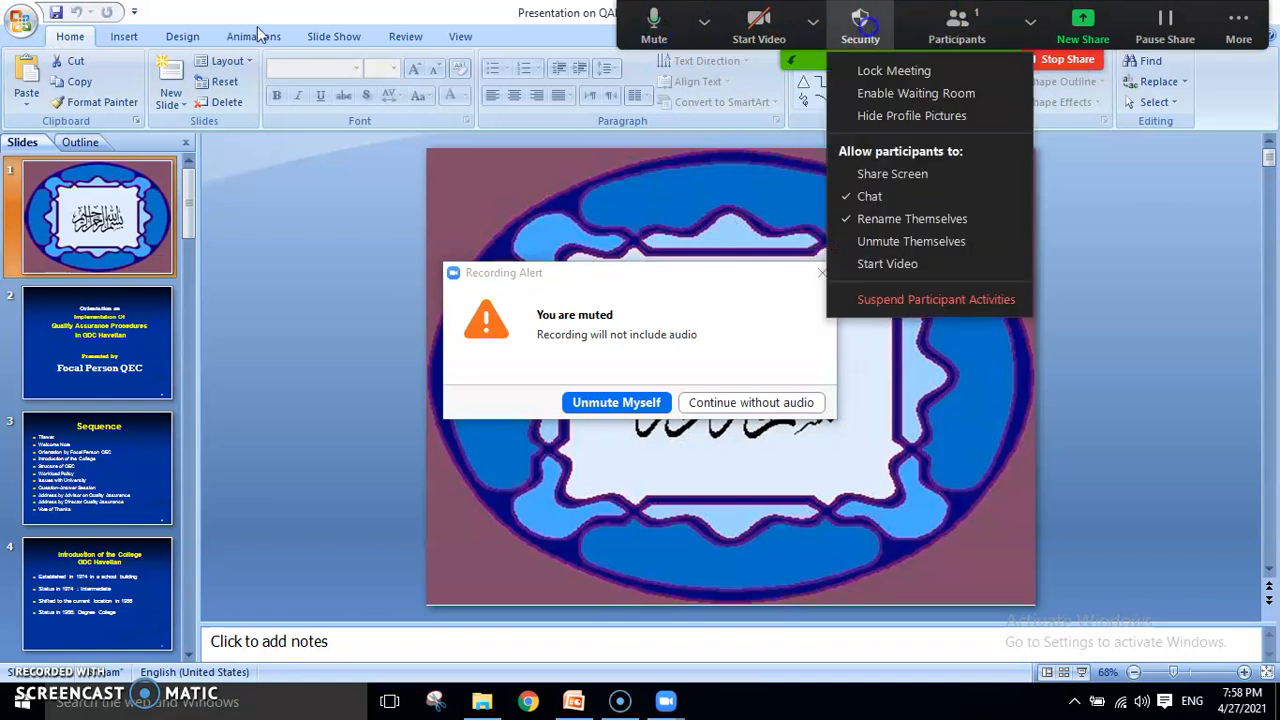